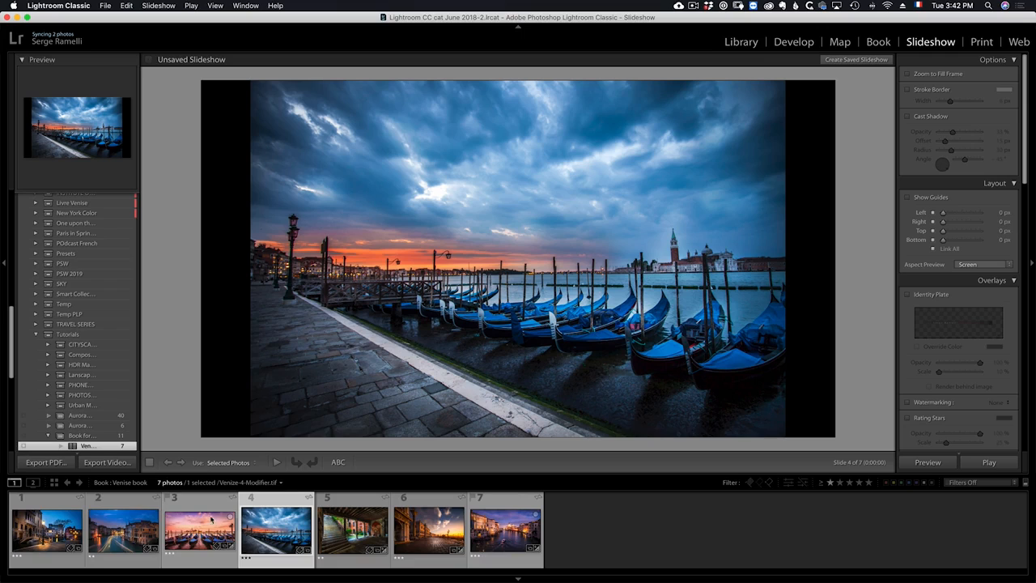
Select the first slide and turn on Zoom to Fill Frame.
left_click(40, 506)
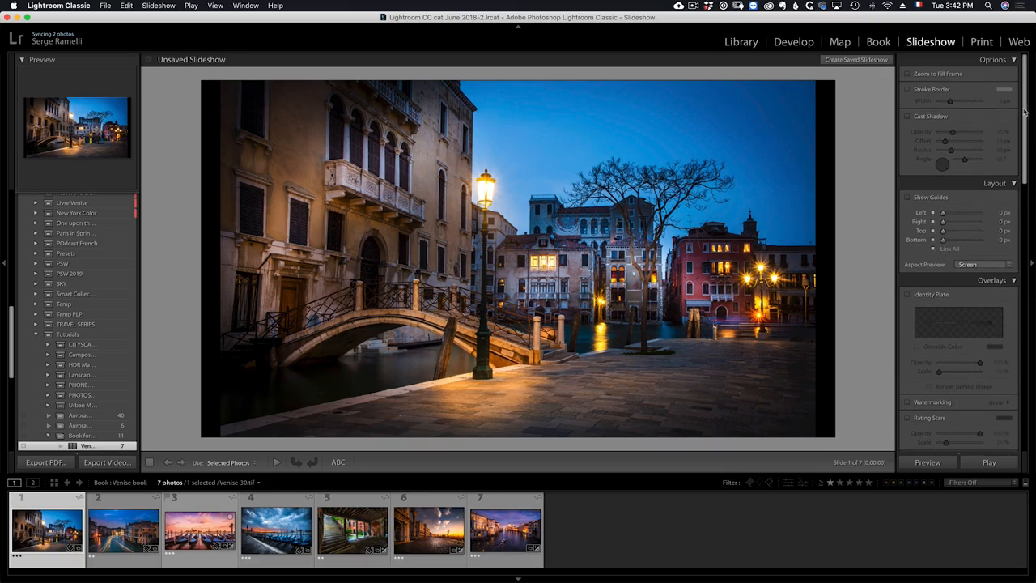
left_click(908, 74)
left_click(908, 74)
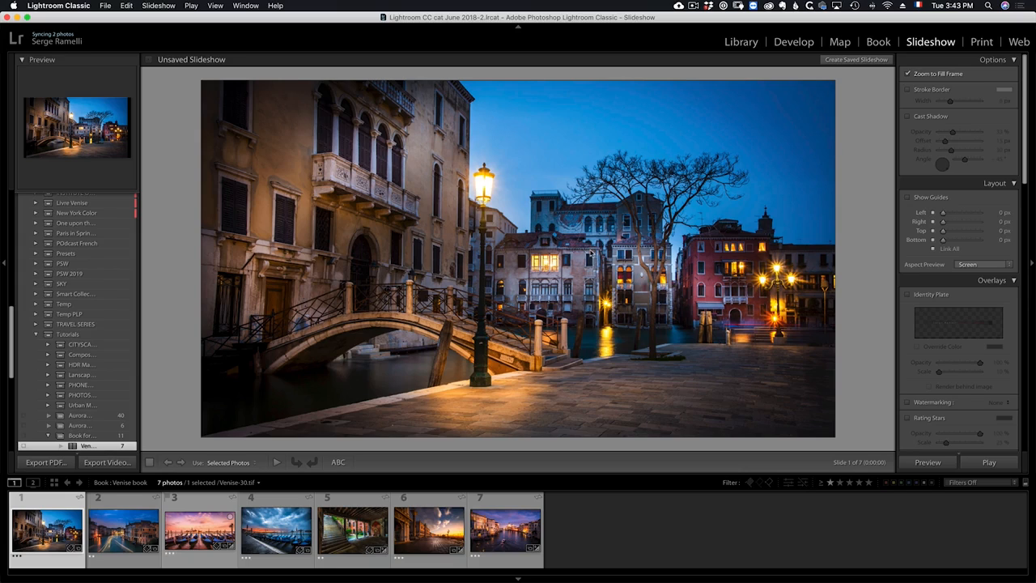
Add a white stroke border around the photo and set its width to 10 px.
left_click(907, 89)
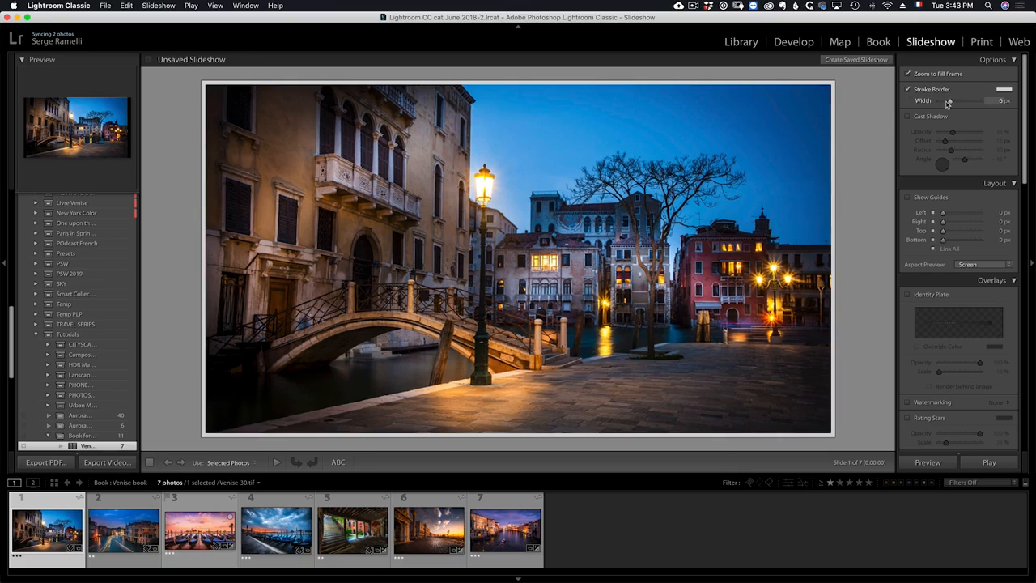
left_click(1004, 89)
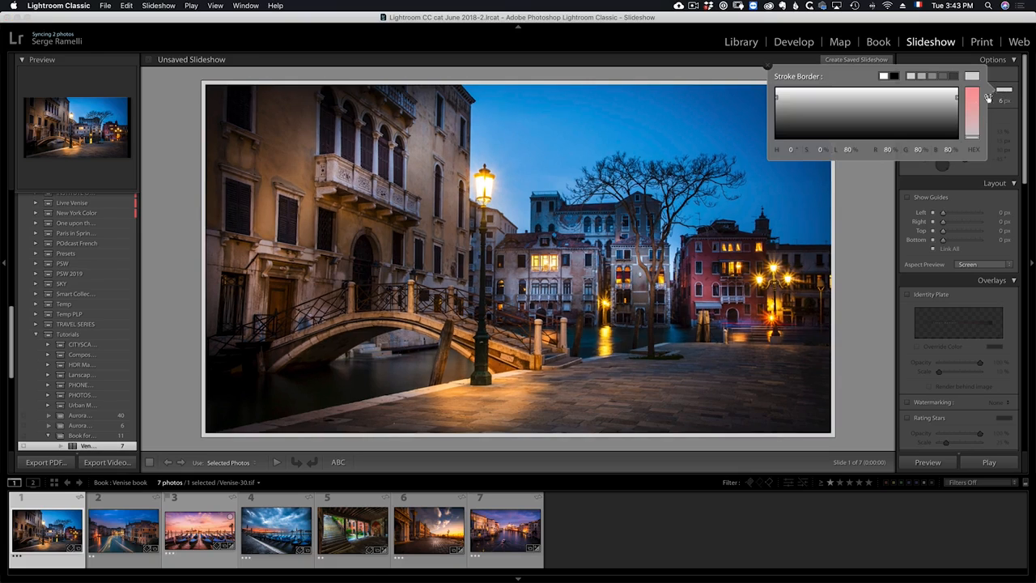
left_click_drag(949, 116, 953, 144)
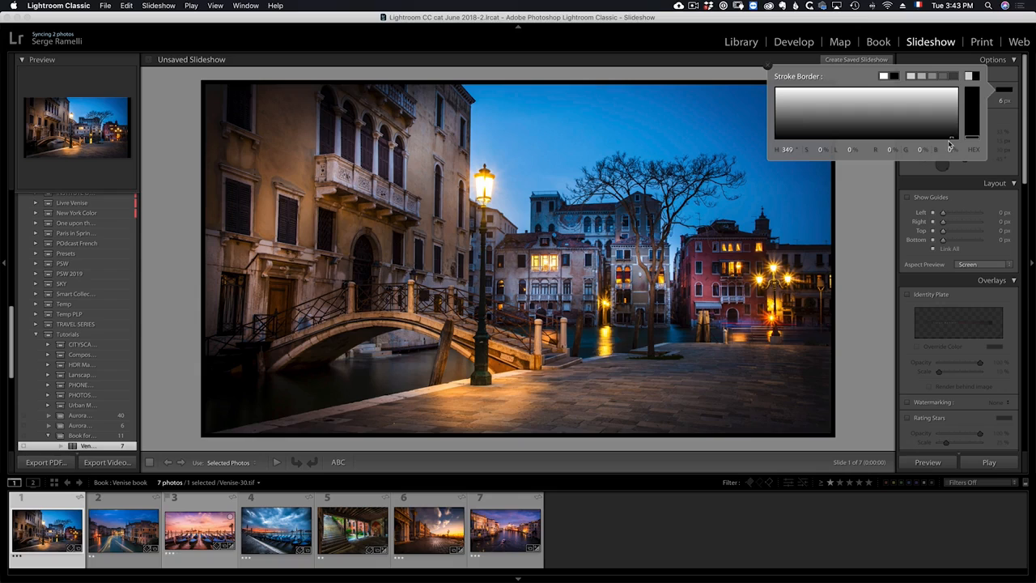
left_click(923, 88)
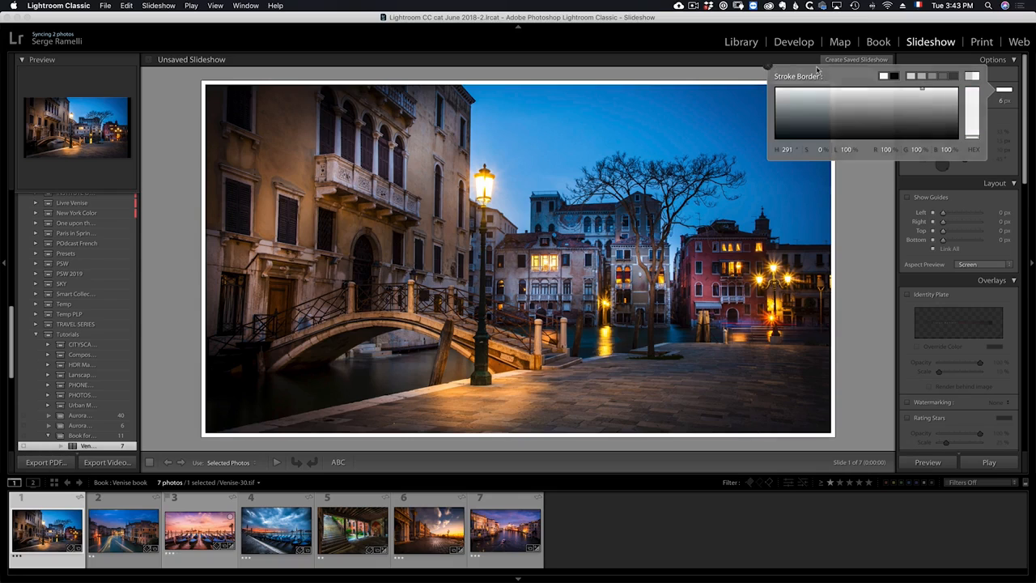
left_click(770, 65)
mouse_move(958, 106)
left_mouse_down()
mouse_move(950, 102)
mouse_move(962, 102)
left_mouse_up()
Turn the cast shadow on and off again.
left_click(932, 118)
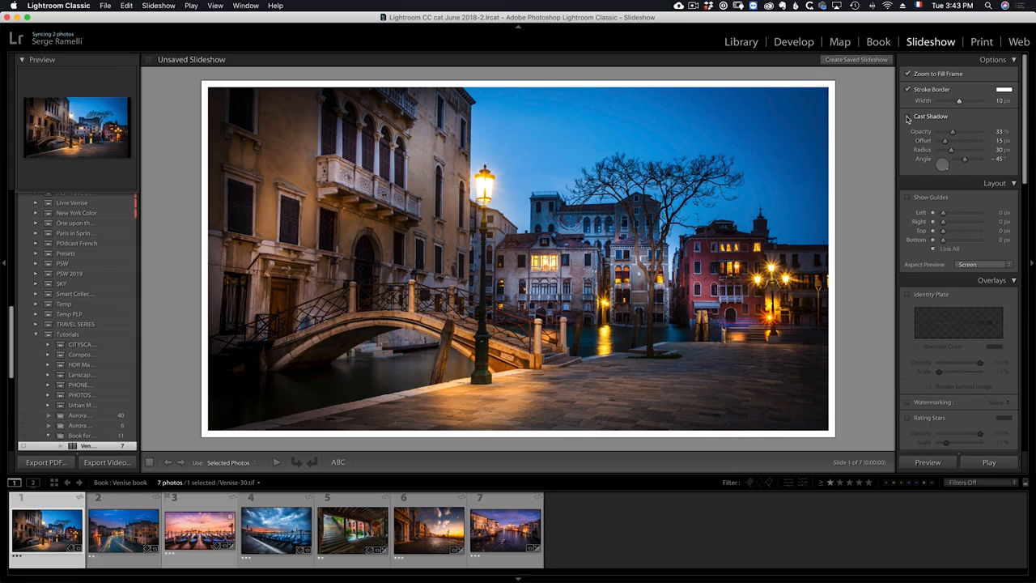
left_click(909, 118)
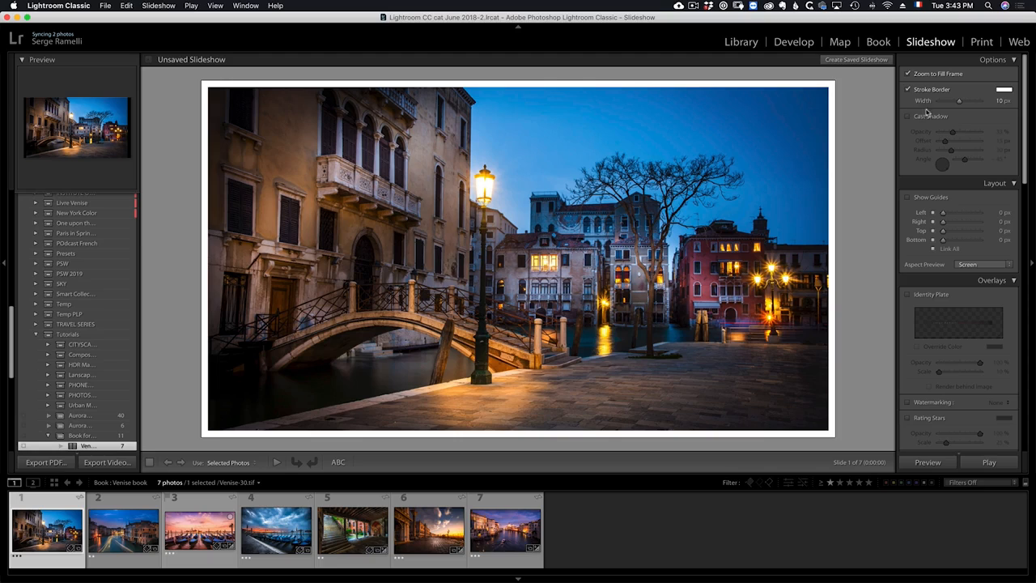
Show the layout guides and set all linked margins to 131 px.
scroll(970, 233, "down", 1)
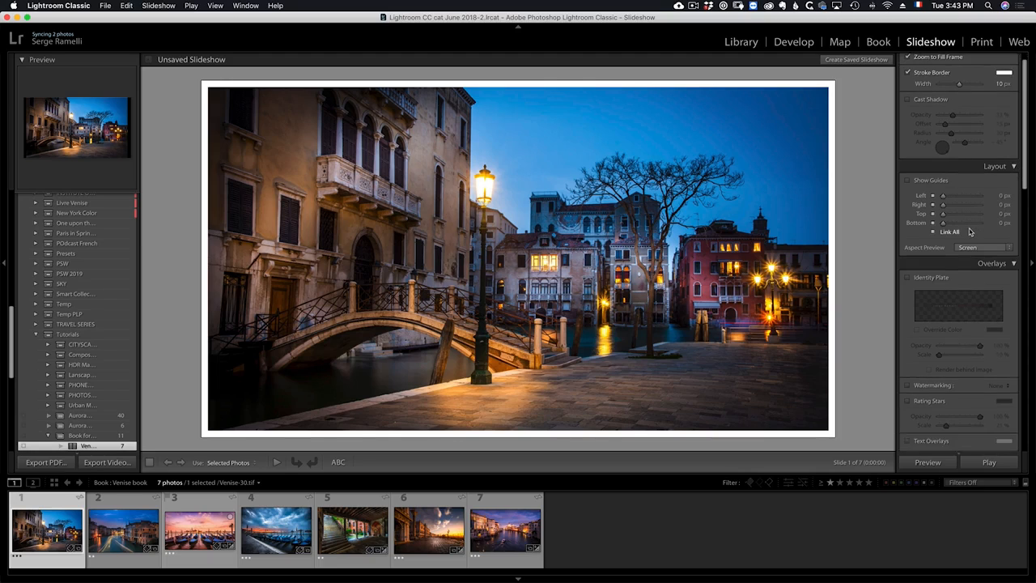
scroll(971, 232, "down", 1)
left_click(908, 159)
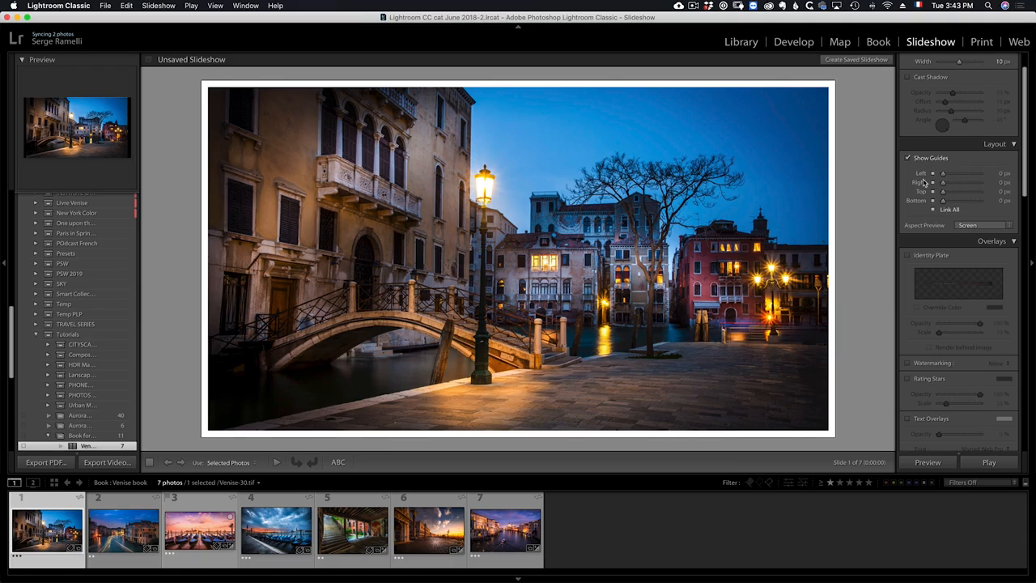
mouse_move(945, 177)
left_mouse_down()
mouse_move(964, 177)
mouse_move(949, 179)
left_mouse_up()
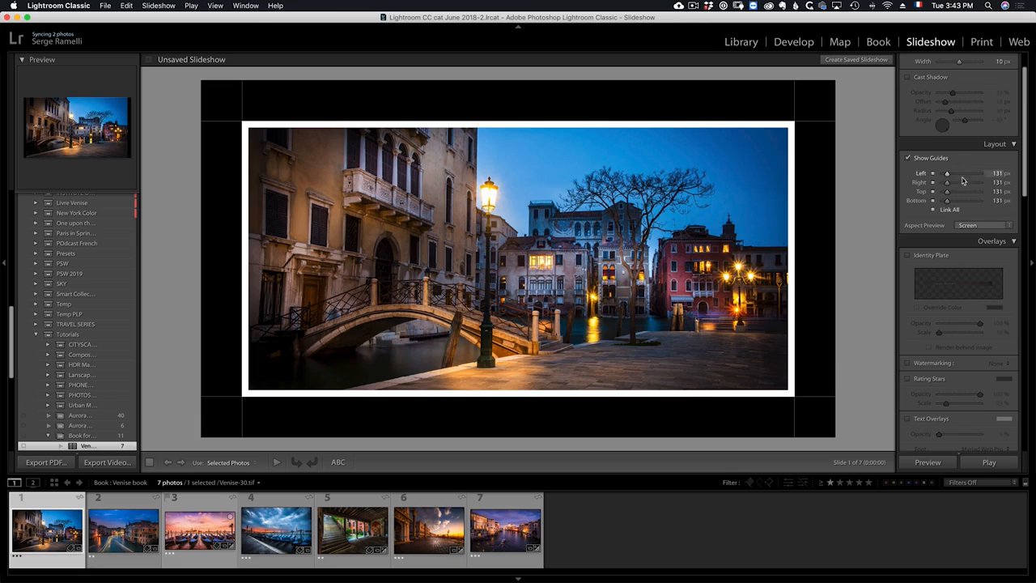
Switch the cast shadow on briefly, then off.
scroll(956, 149, "up", 2)
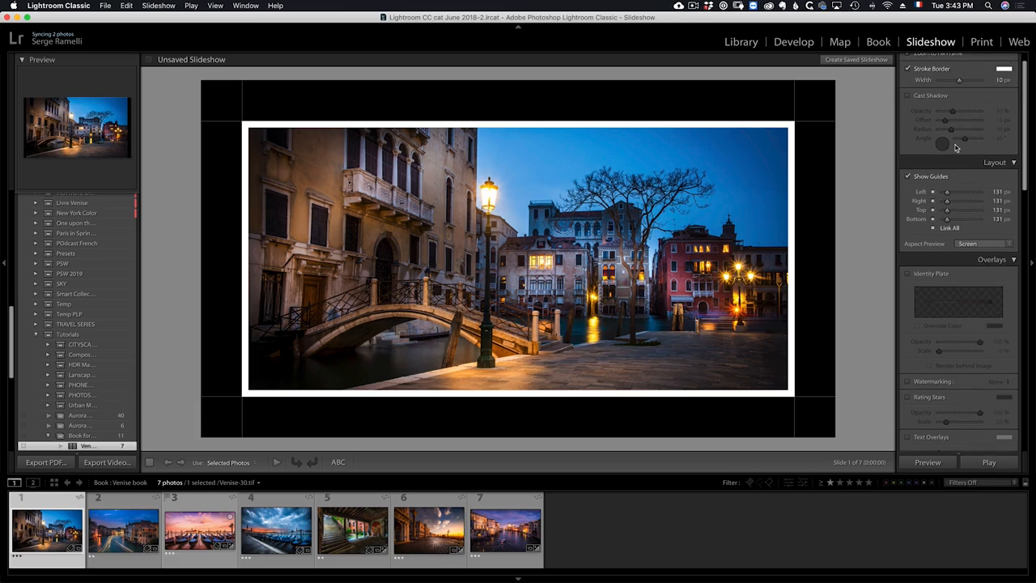
left_click(920, 118)
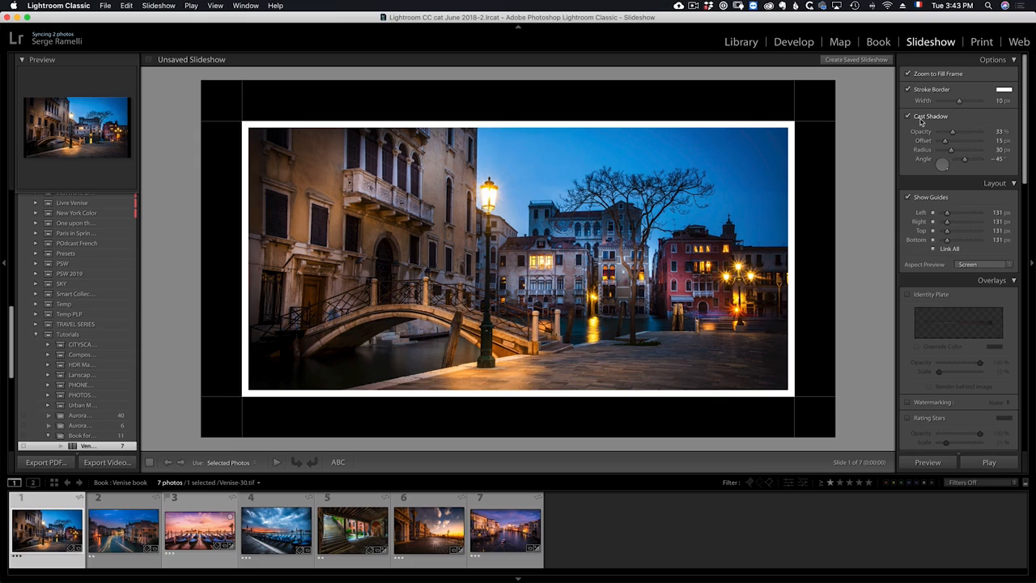
left_click(921, 119)
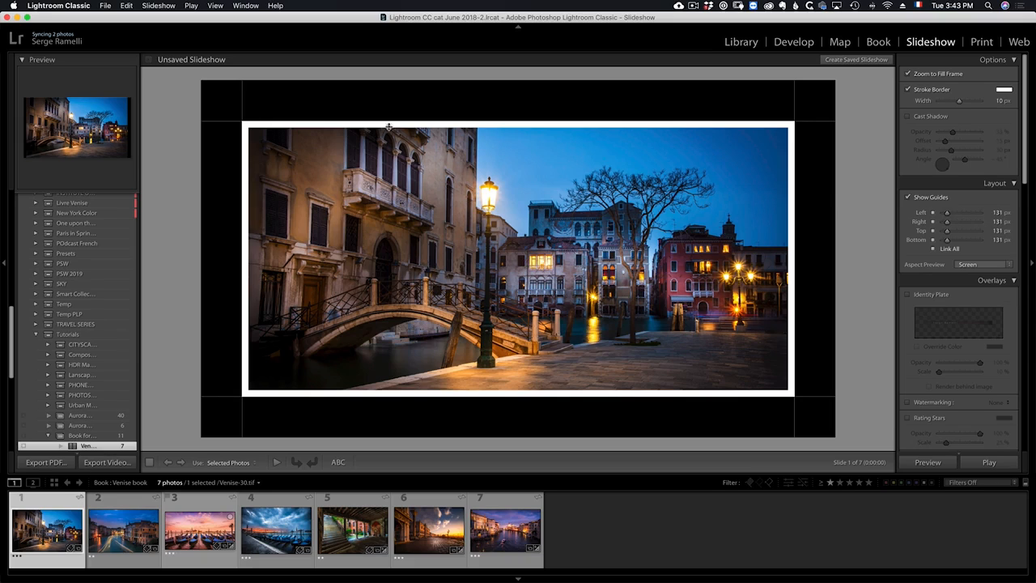
Experiment with linked and unlinked margins, including a wider right margin, then reset all margins to 0 px.
mouse_move(948, 214)
left_mouse_down()
mouse_move(931, 214)
mouse_move(947, 215)
left_mouse_up()
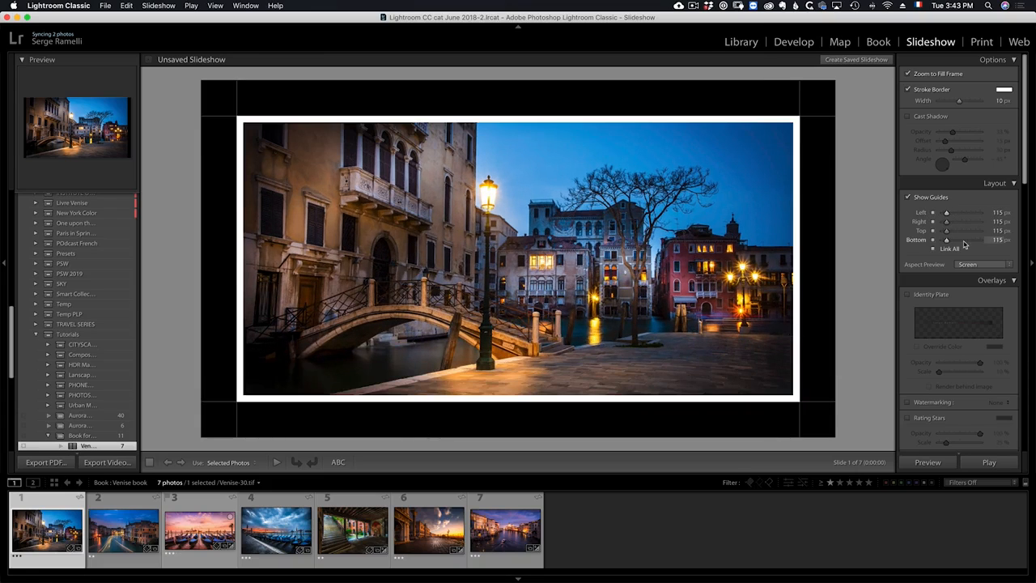
left_click(949, 252)
left_click_drag(946, 222, 959, 226)
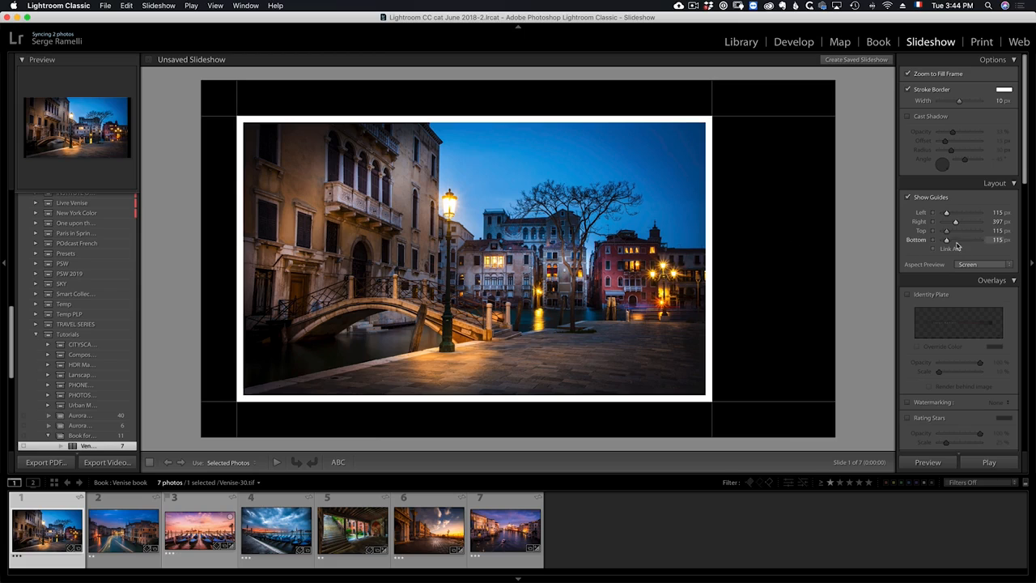
left_click_drag(956, 221, 939, 241)
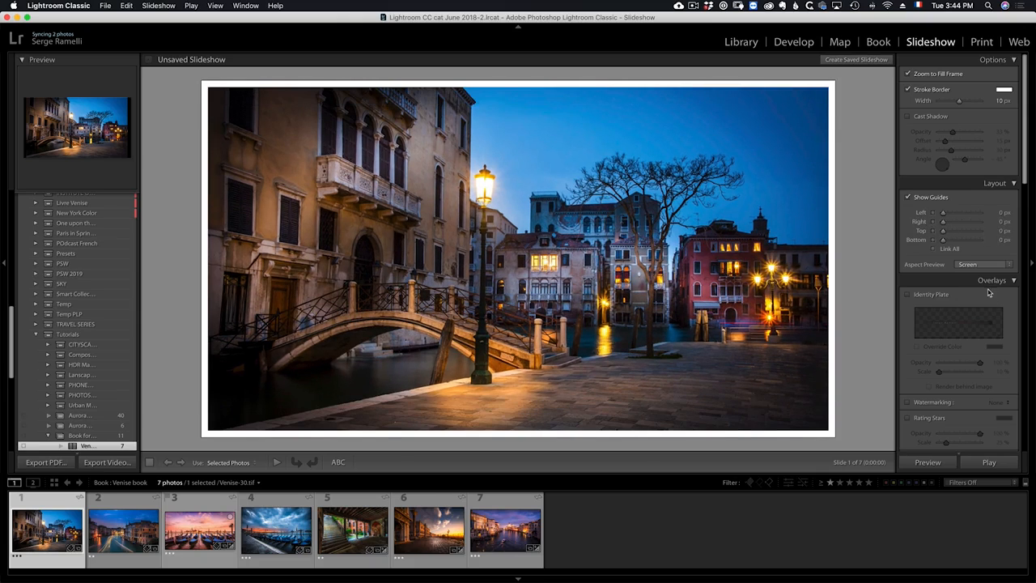
Enable the identity plate and set it to render behind the image.
scroll(989, 292, "down", 5)
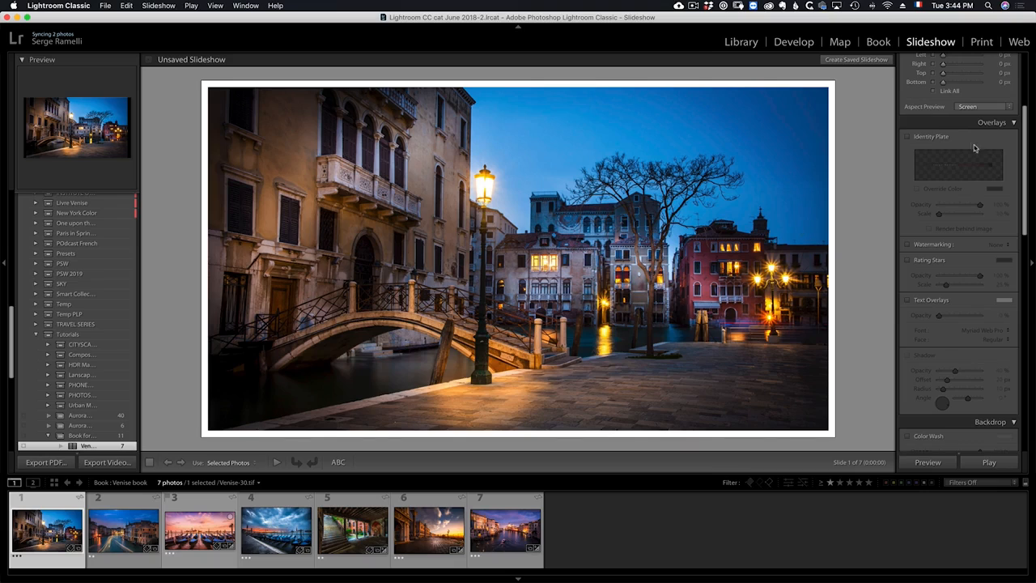
left_click(908, 138)
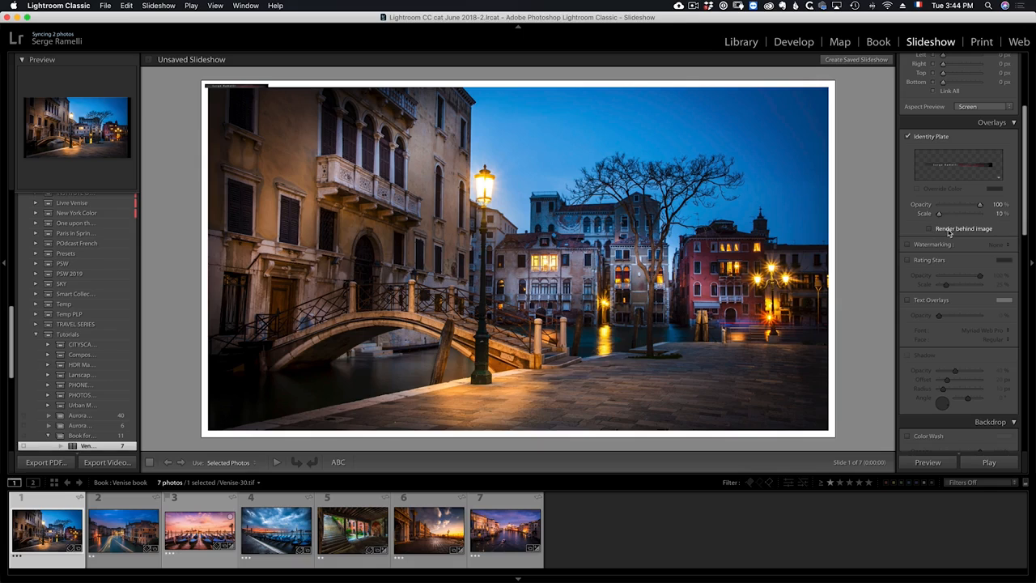
left_click(931, 229)
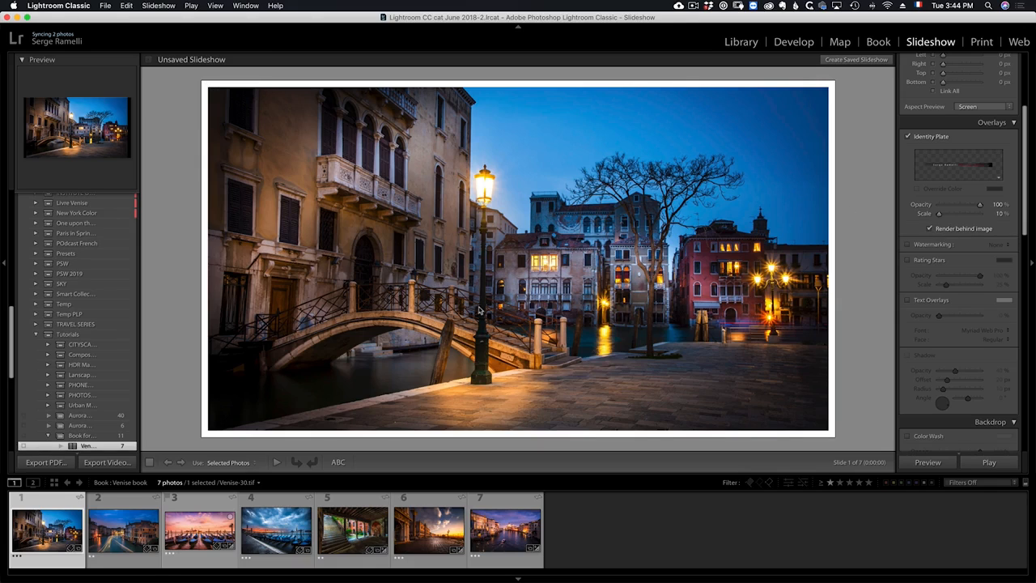
Toggle the identity plate off and back on, collapsing and reopening the overlays section.
left_click(908, 137)
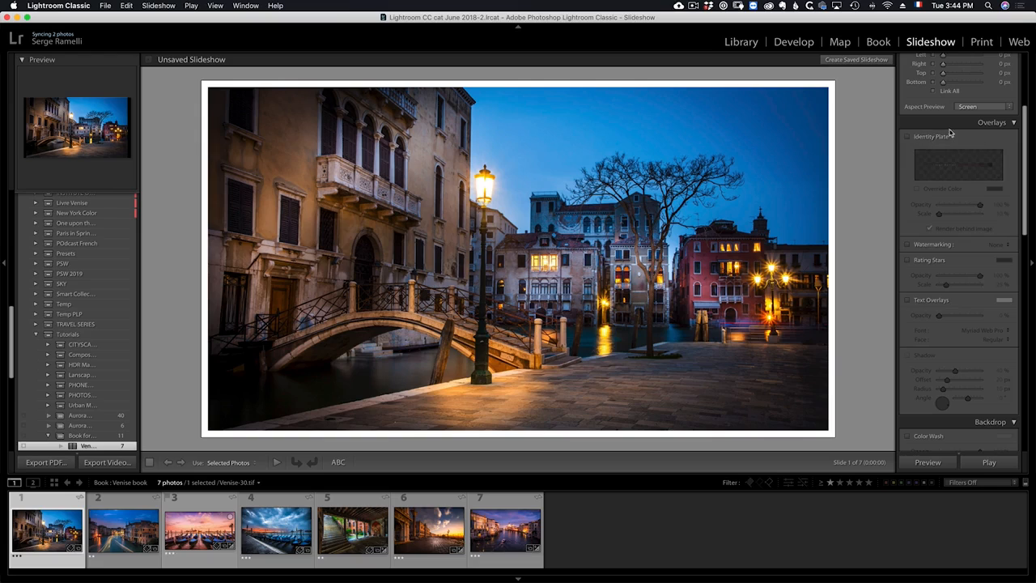
left_click(1013, 123)
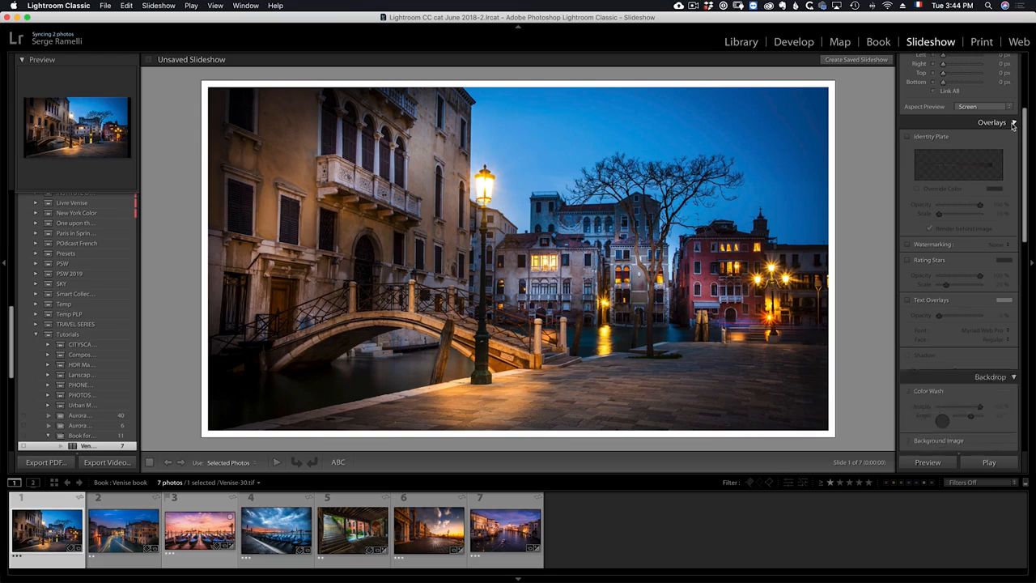
left_click(1013, 123)
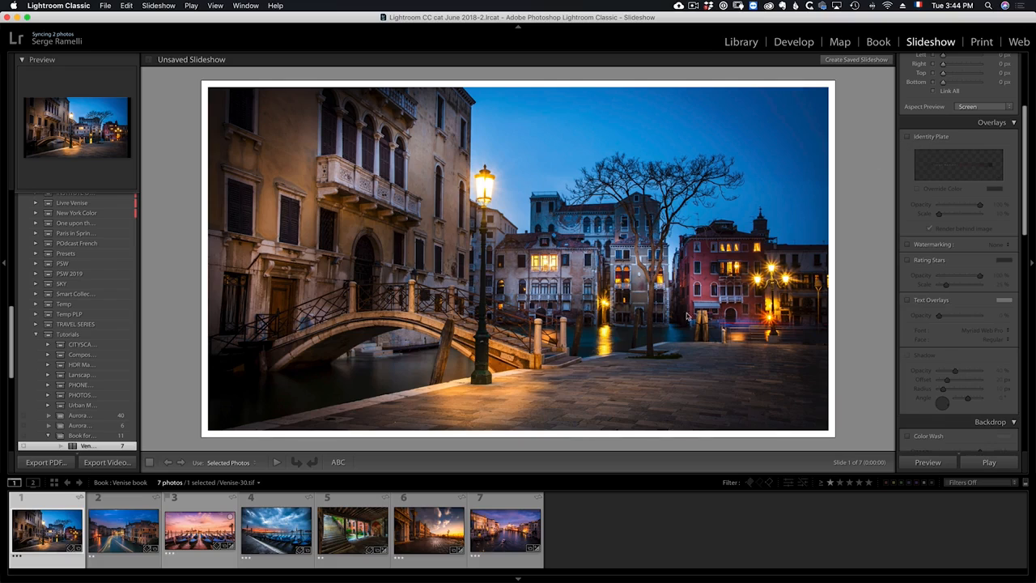
left_click(908, 137)
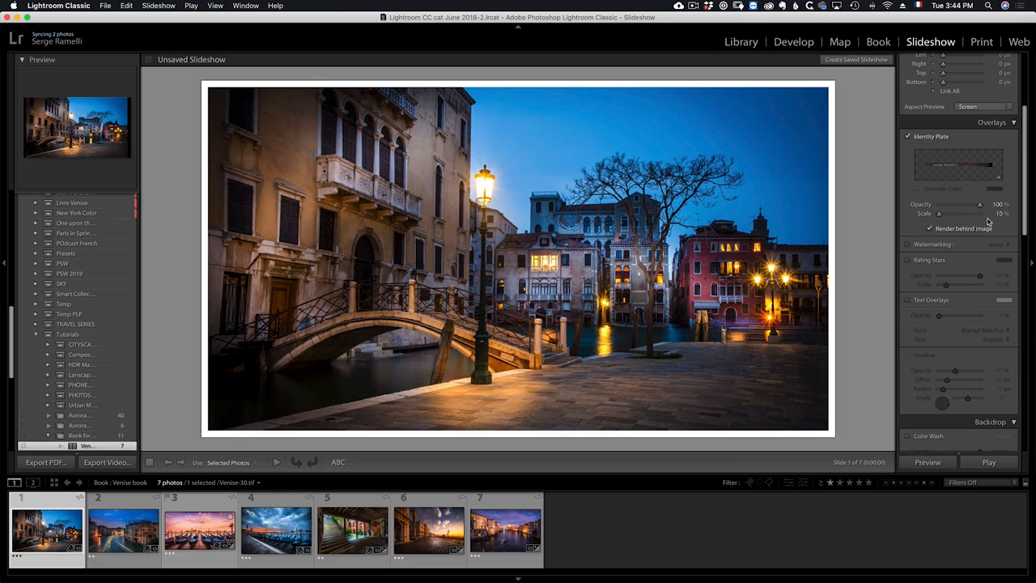
Turn the identity plate off.
scroll(988, 222, "down", 2)
left_click(908, 111)
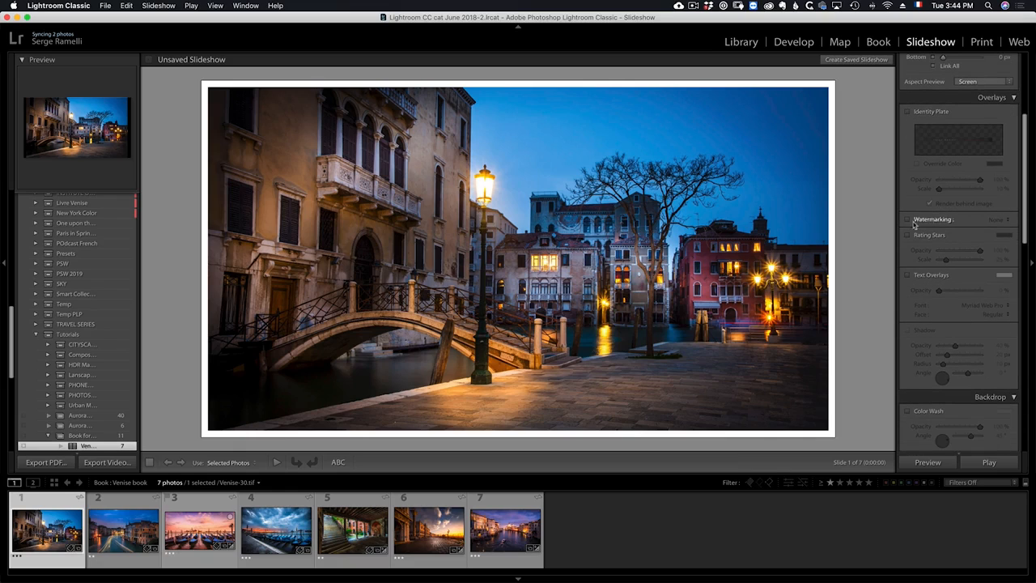
Enable watermarking and choose the white signature watermark preset.
left_click(909, 220)
left_click(1008, 220)
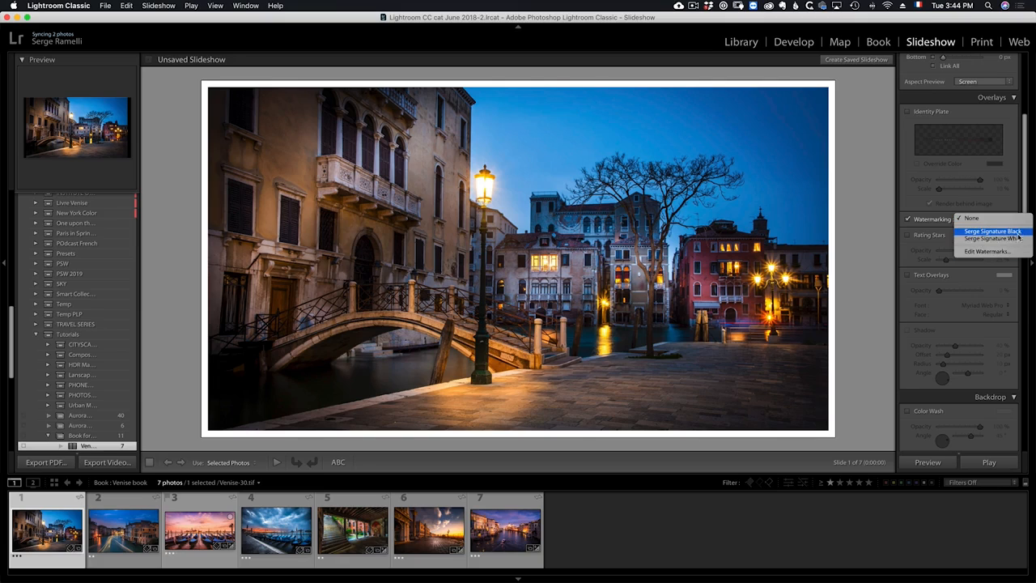
left_click(993, 238)
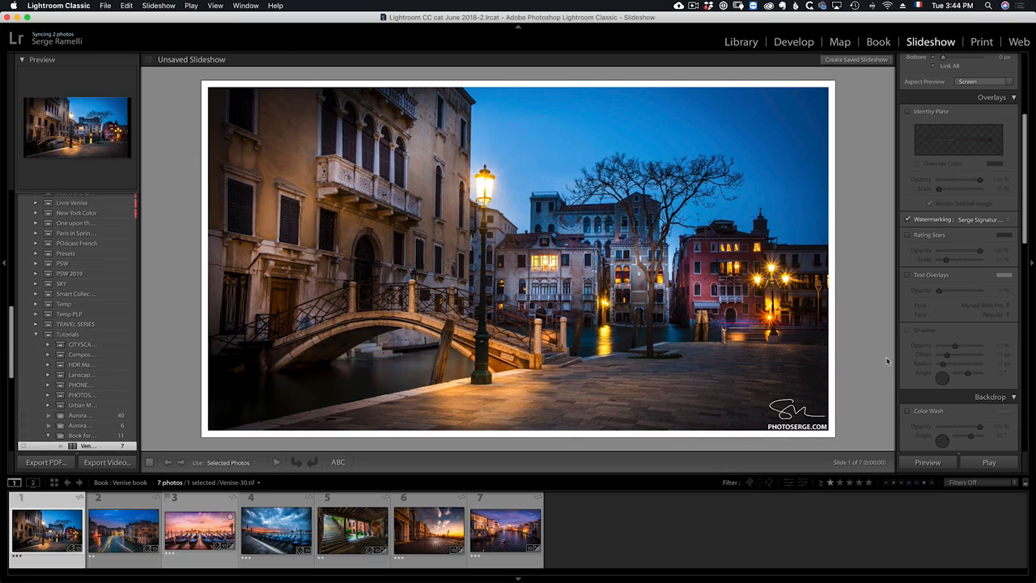
Turn the rating stars and text overlays on and then off again.
scroll(961, 236, "down", 1)
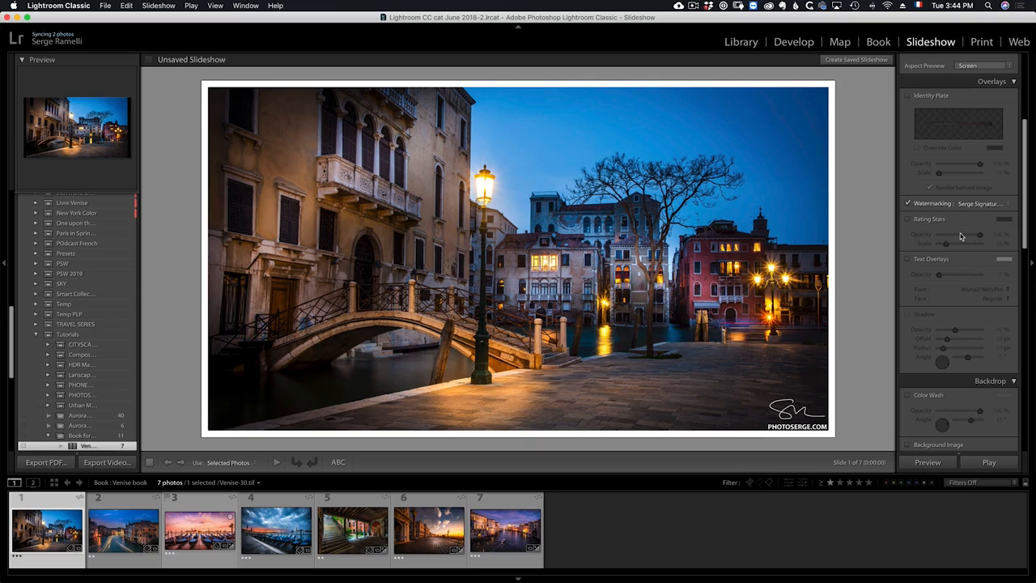
scroll(961, 235, "down", 1)
left_click(920, 200)
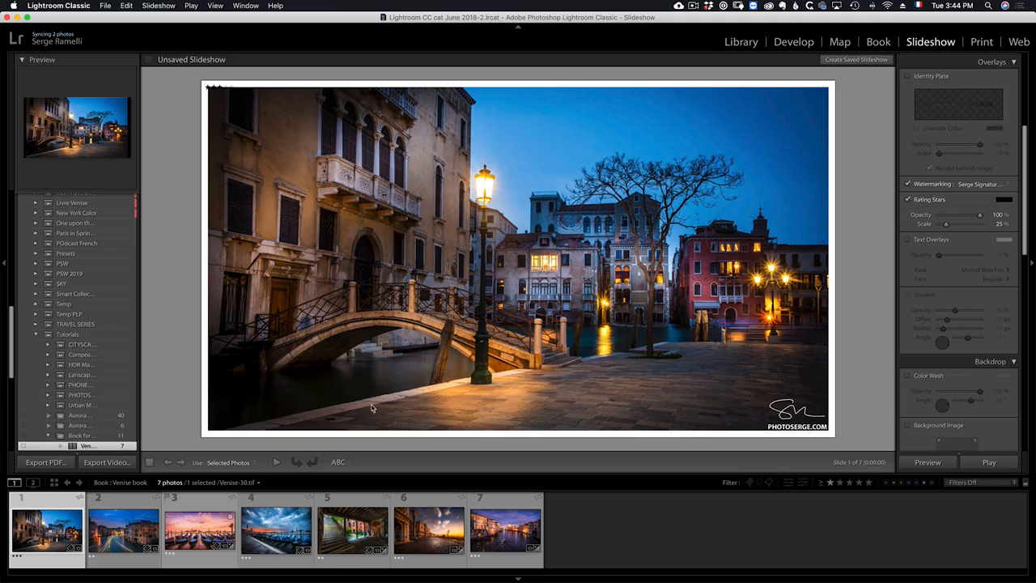
left_click(909, 200)
scroll(991, 223, "down", 1)
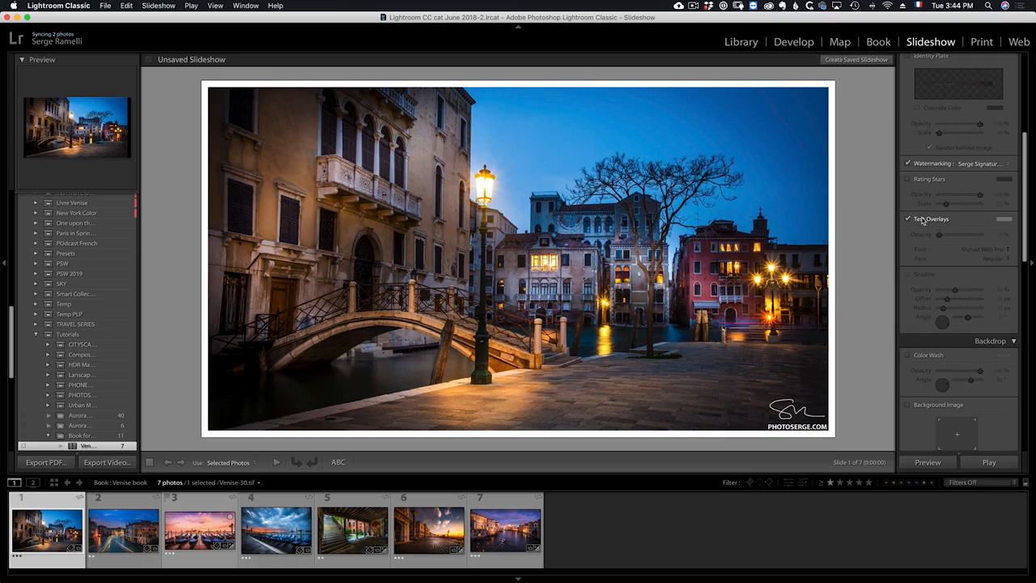
scroll(987, 238, "down", 1)
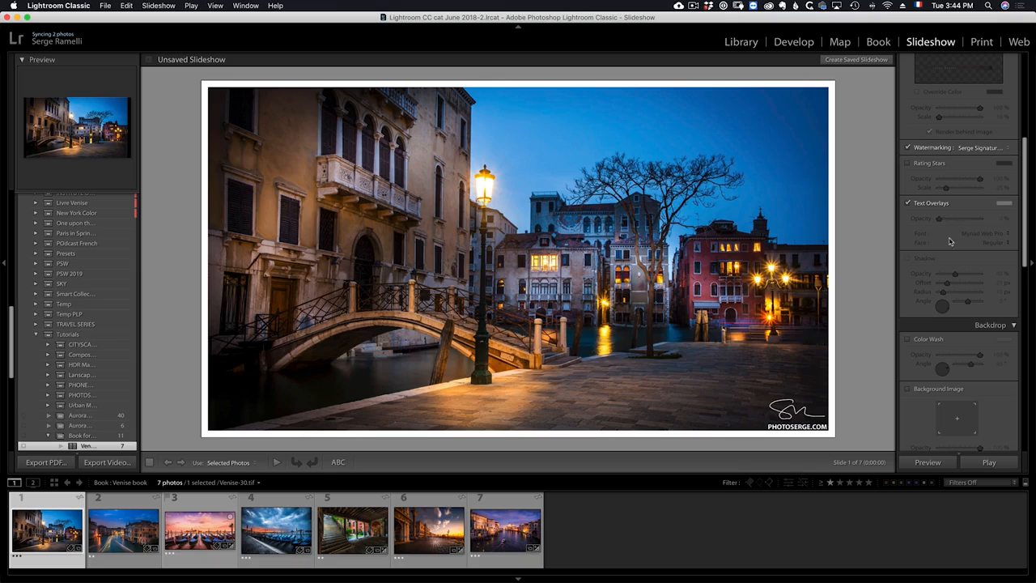
left_click(918, 203)
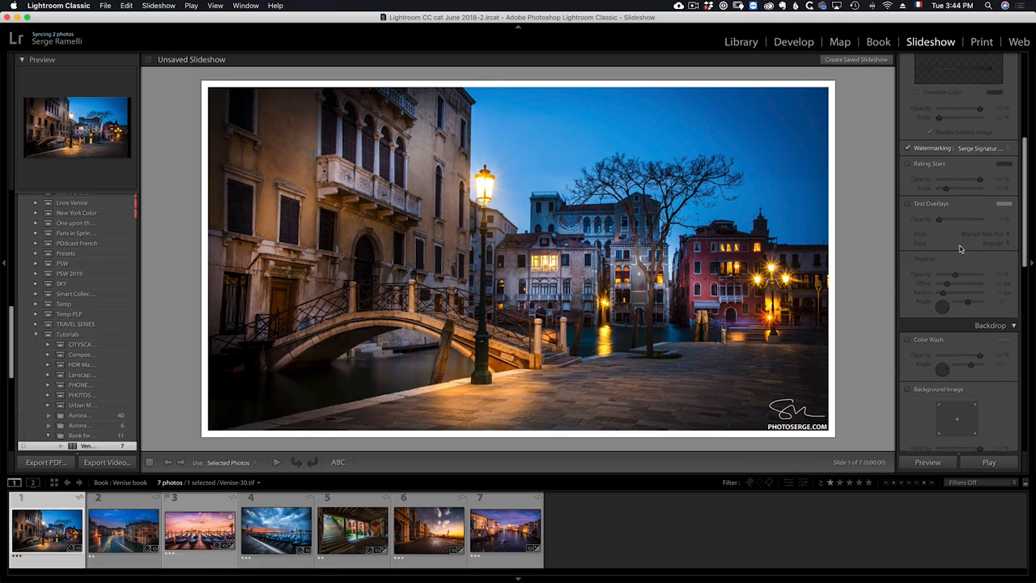
Enable the backdrop color wash.
scroll(961, 248, "up", 4)
scroll(961, 248, "down", 5)
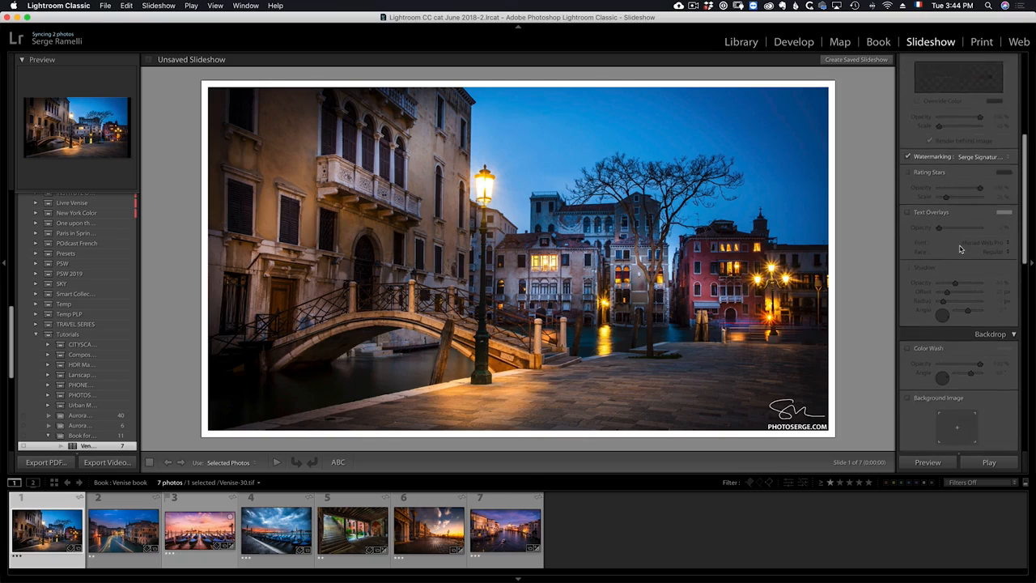
scroll(961, 249, "down", 5)
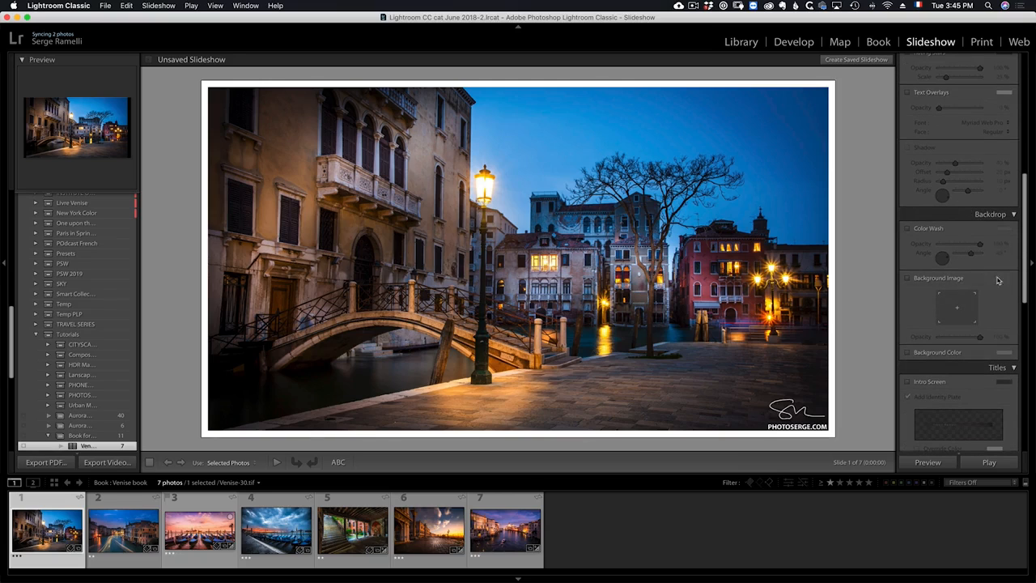
scroll(948, 239, "down", 1)
left_click(908, 210)
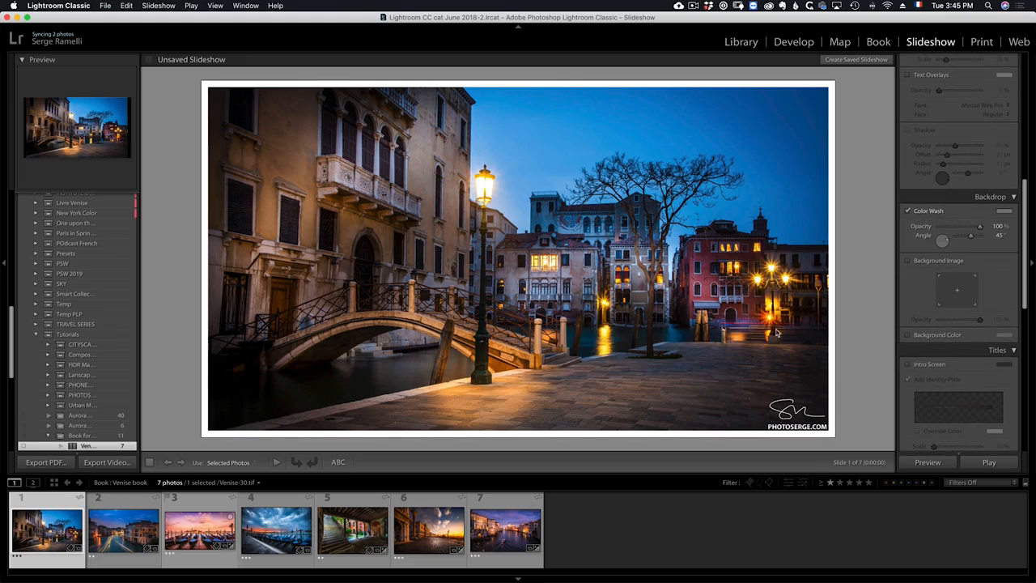
Turn on Zoom to Fill Frame and set all linked layout margins to 227 px.
scroll(986, 180, "up", 10)
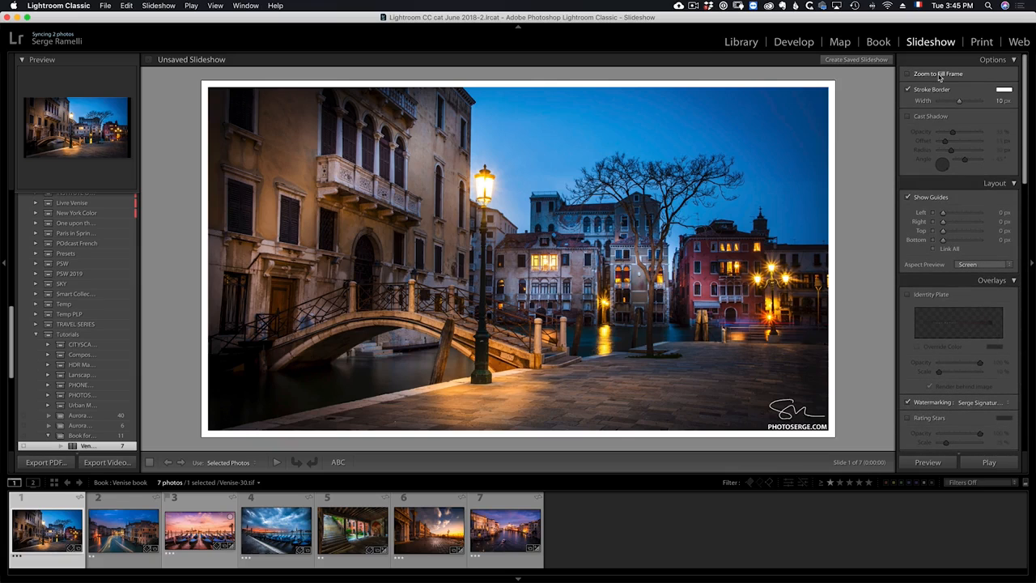
left_click(938, 74)
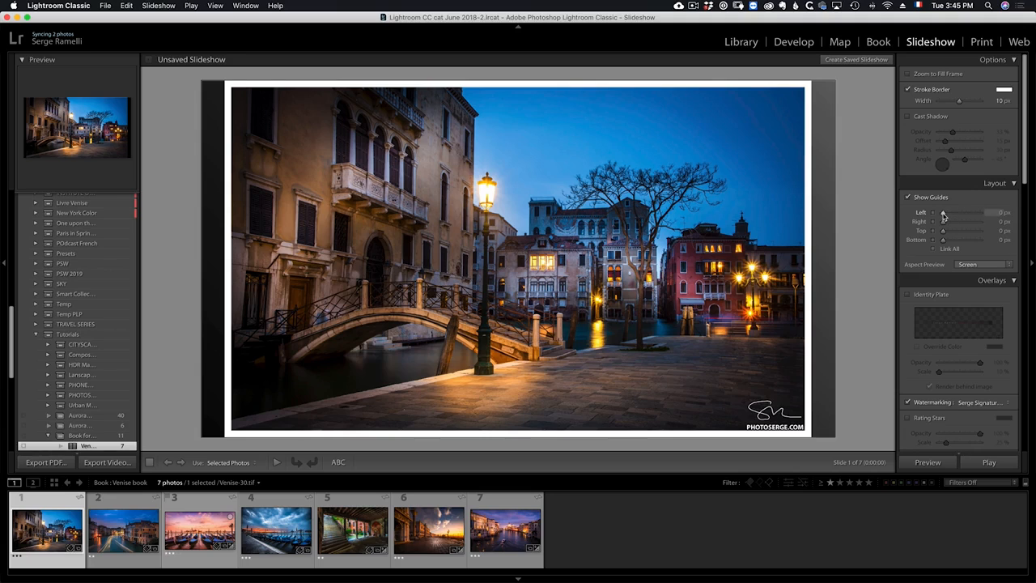
left_click_drag(943, 215, 950, 239)
left_click(943, 250)
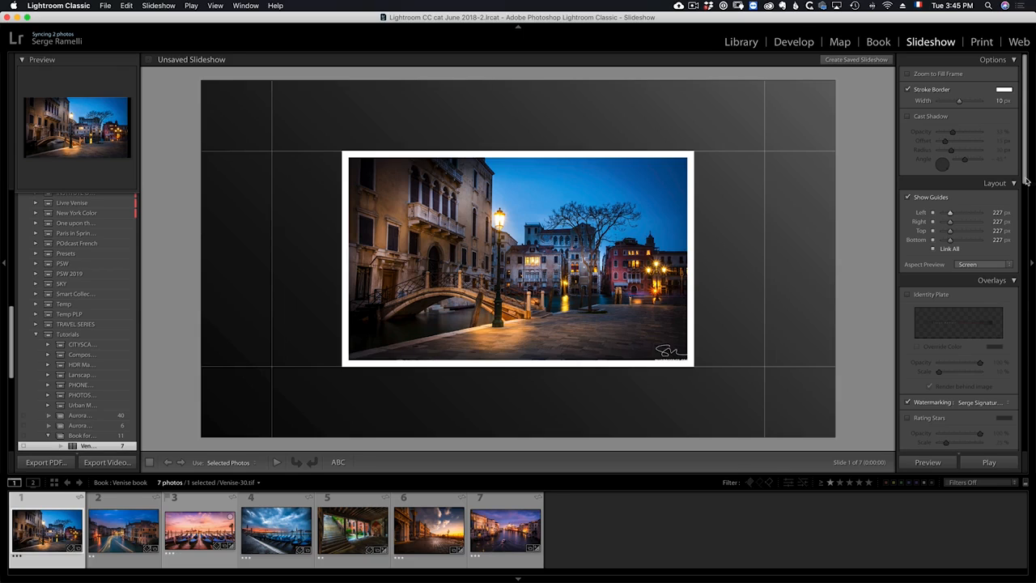
Change the backdrop color wash color to a green of hue 118, saturation 65% and lightness 46%.
left_click_drag(1027, 182, 1026, 309)
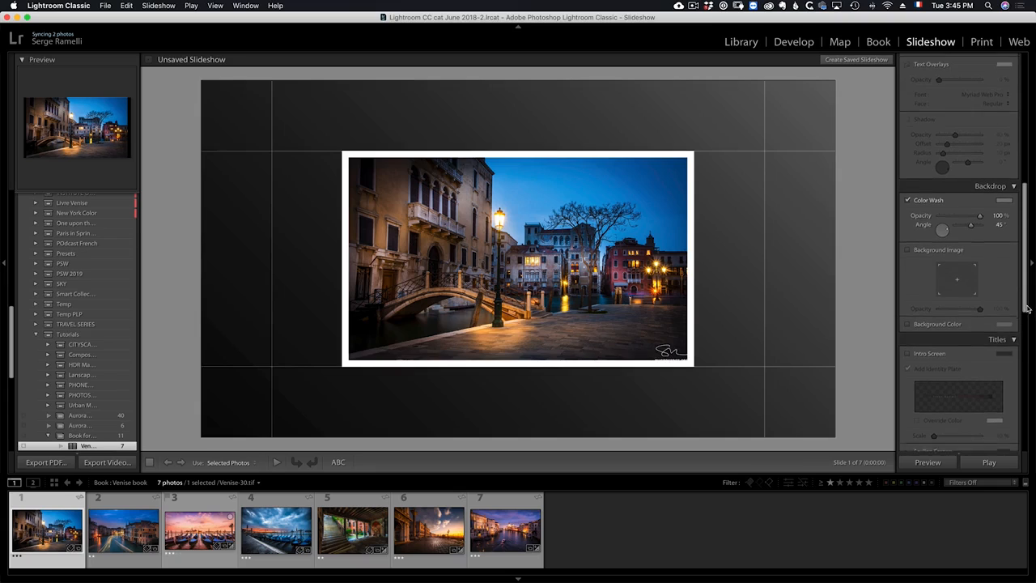
left_click(908, 203)
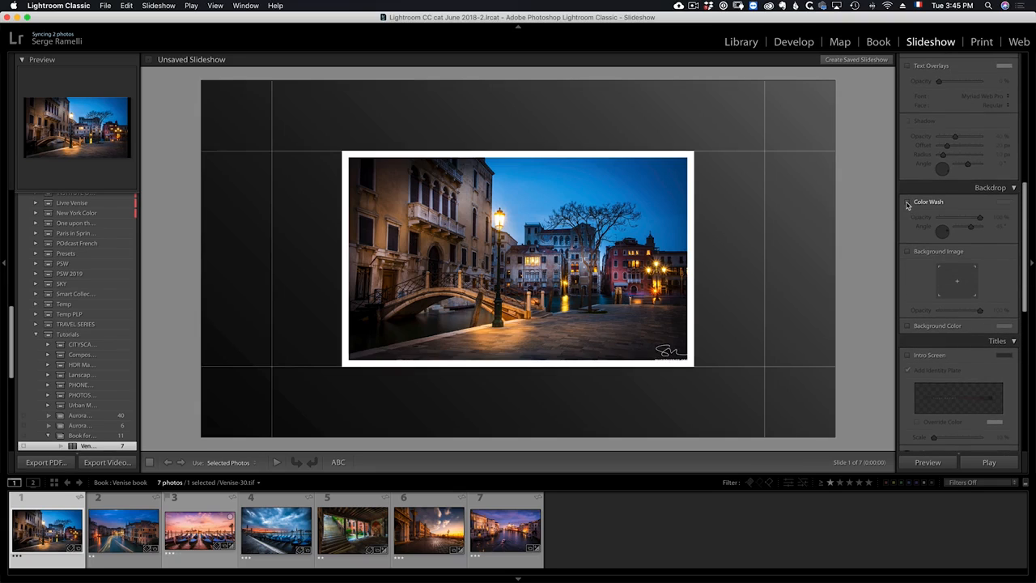
left_click(908, 203)
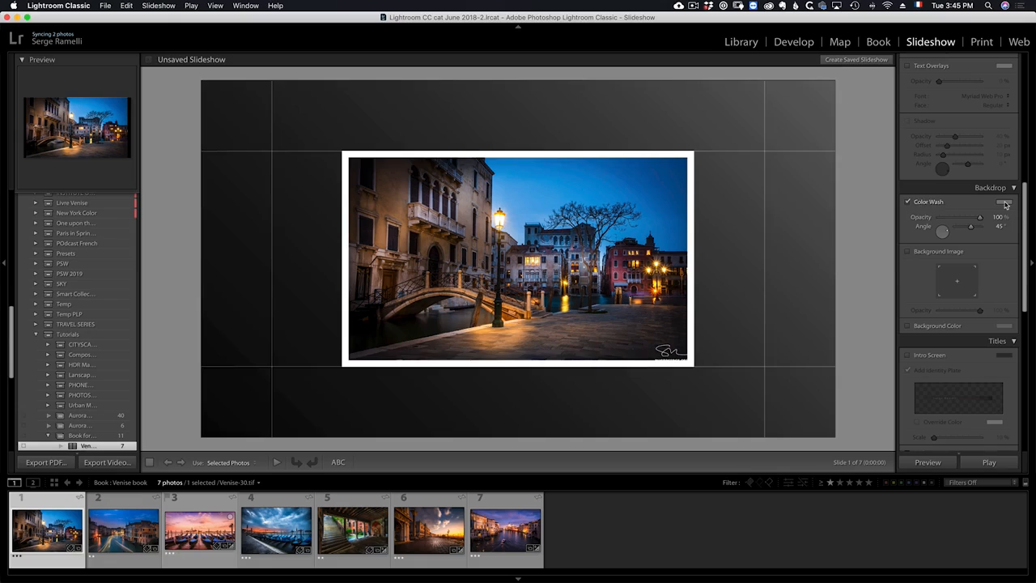
left_click(1004, 202)
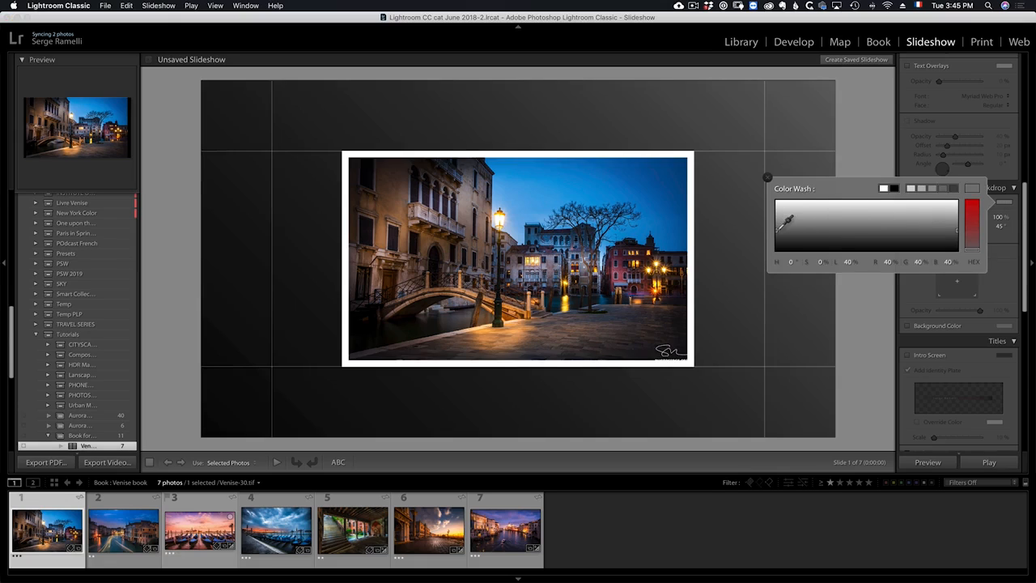
left_click_drag(786, 220, 790, 206)
left_click_drag(954, 227, 954, 246)
left_click(942, 212)
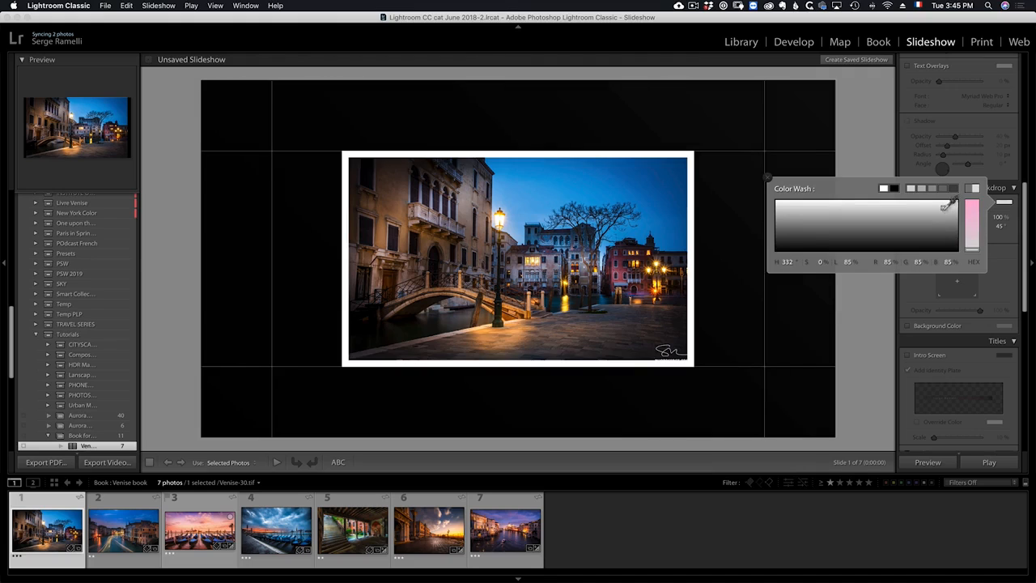
left_click(790, 222)
left_click(786, 239)
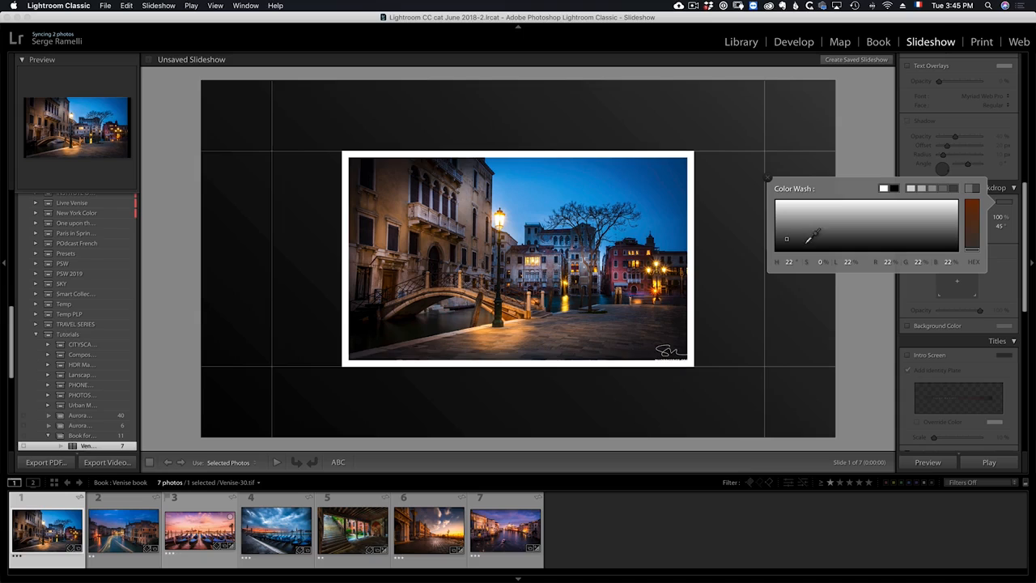
left_click(974, 218)
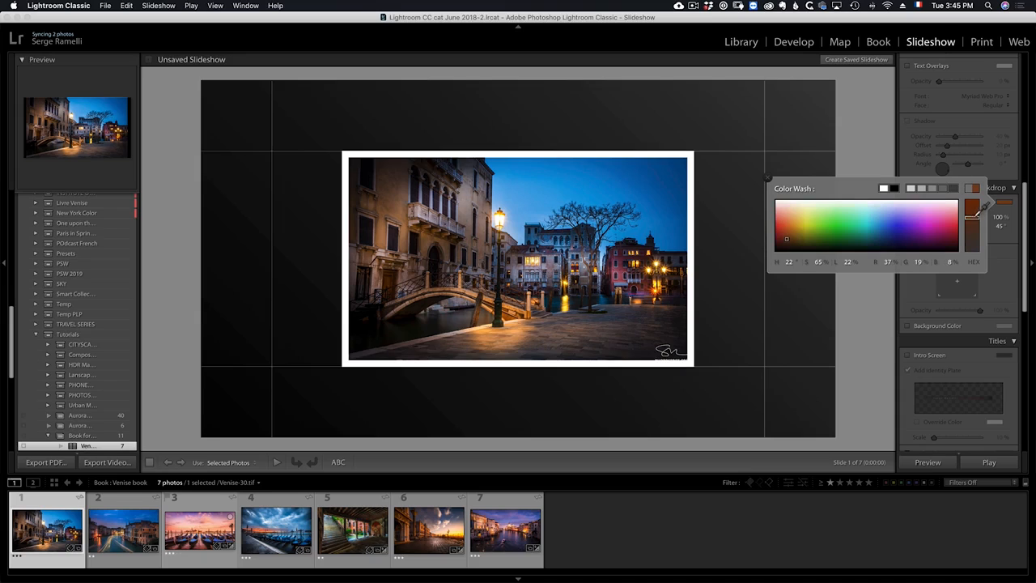
left_click(936, 223)
left_click(844, 221)
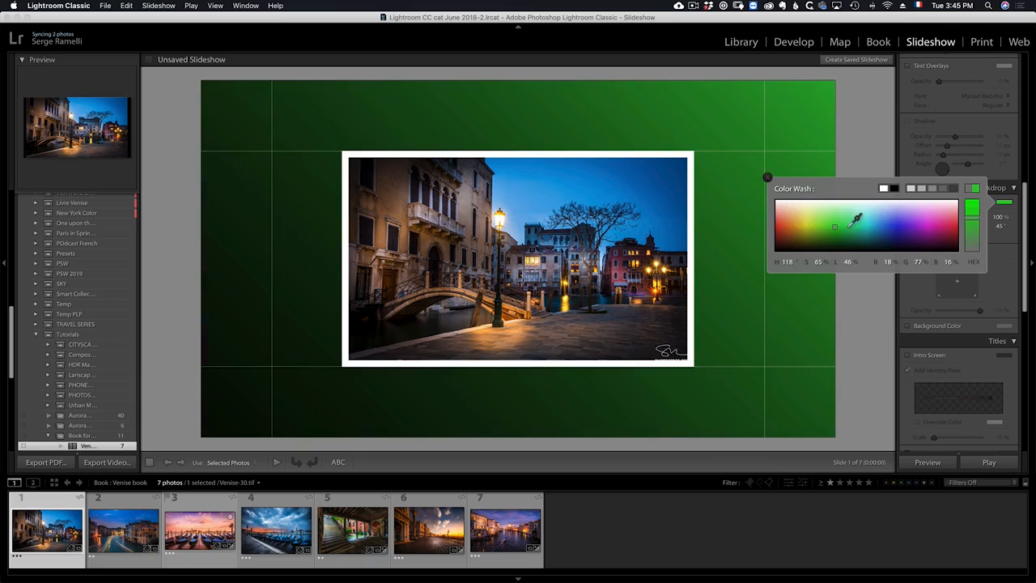
left_click(769, 178)
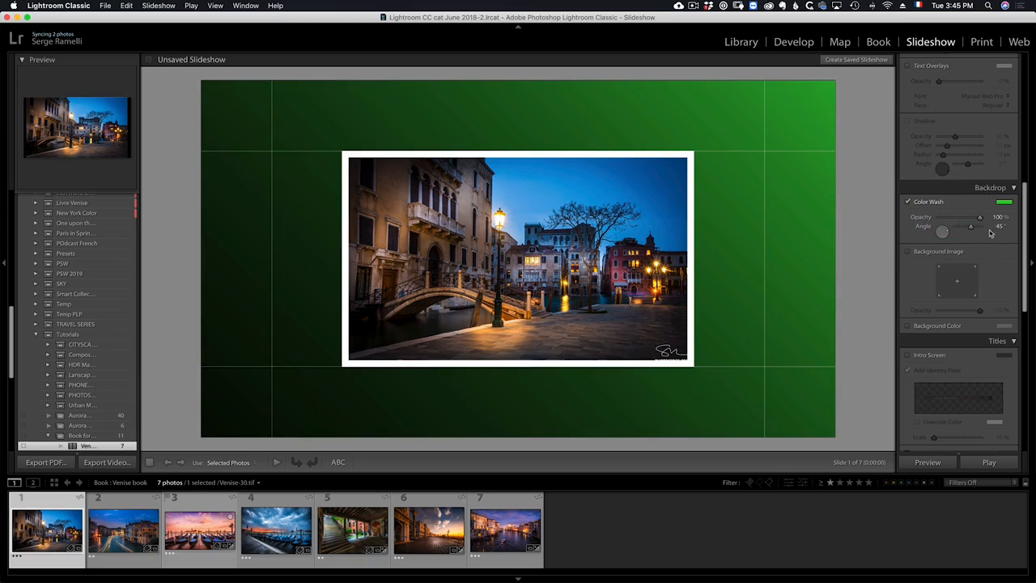
Turn off the color wash and use the seventh Venice photo as the backdrop background image.
left_click(931, 203)
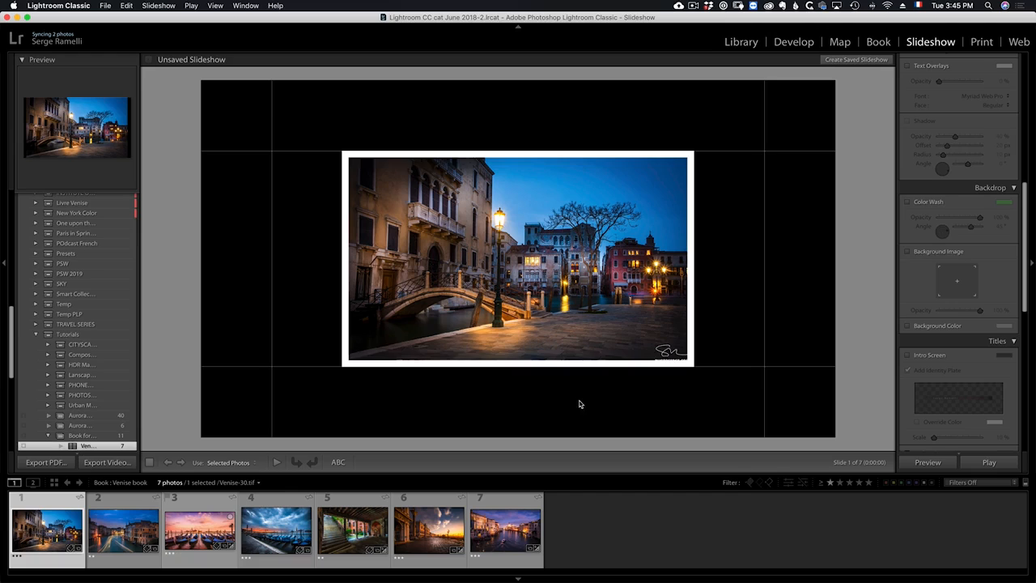
left_click_drag(534, 511, 956, 312)
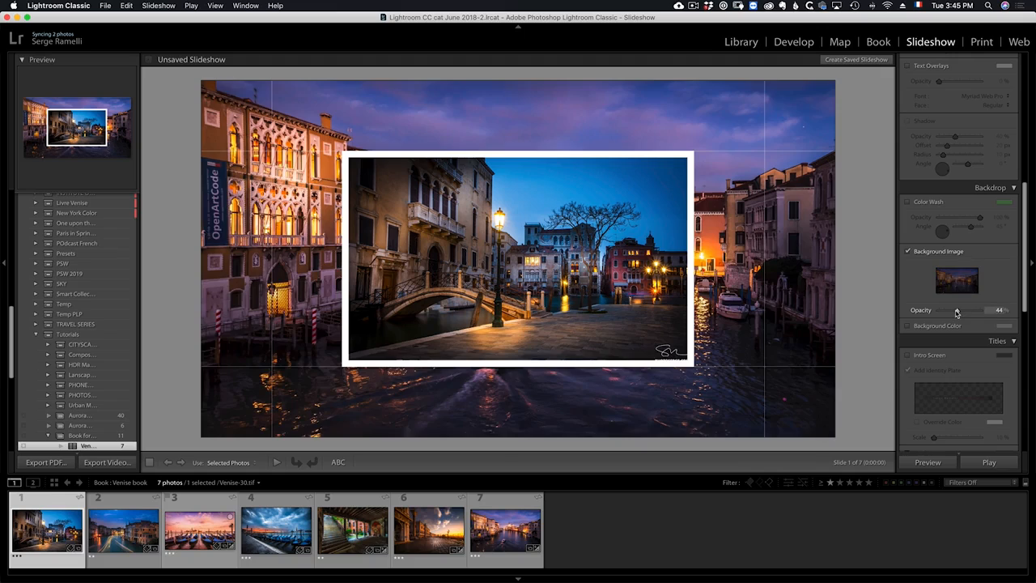
Enable the intro screen with an identity plate added.
scroll(976, 154, "up", 10)
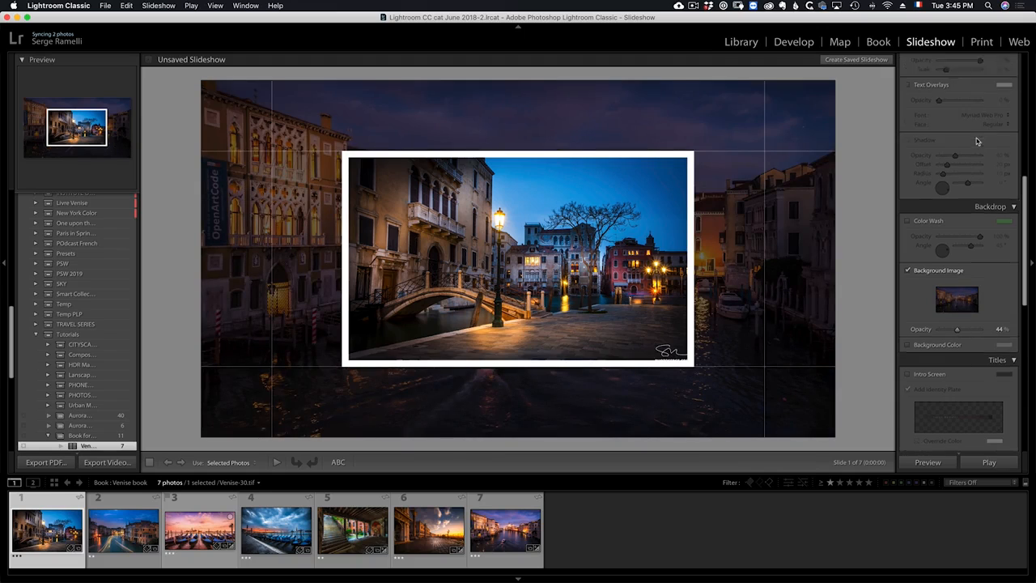
scroll(961, 306, "down", 4)
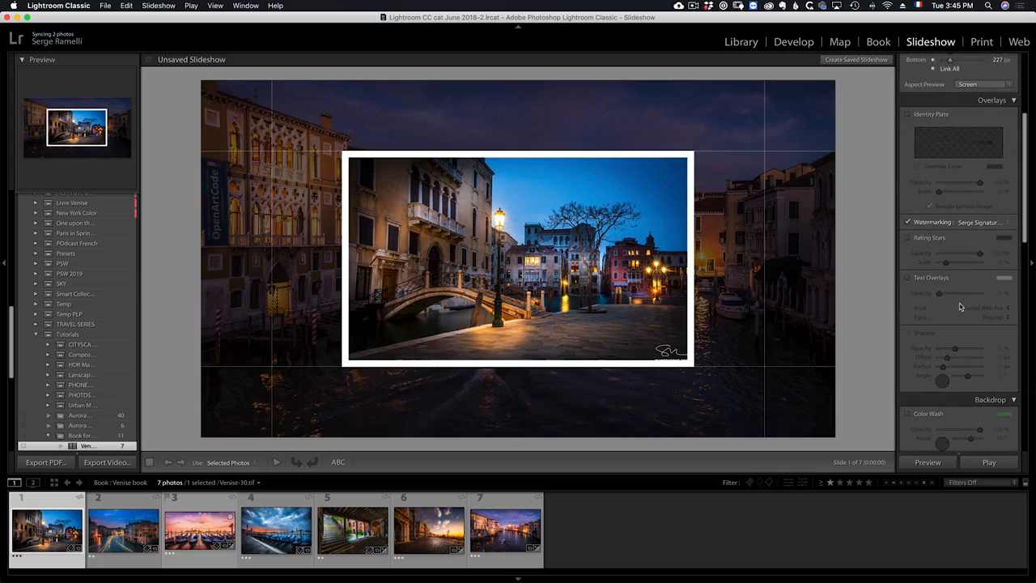
scroll(961, 306, "down", 14)
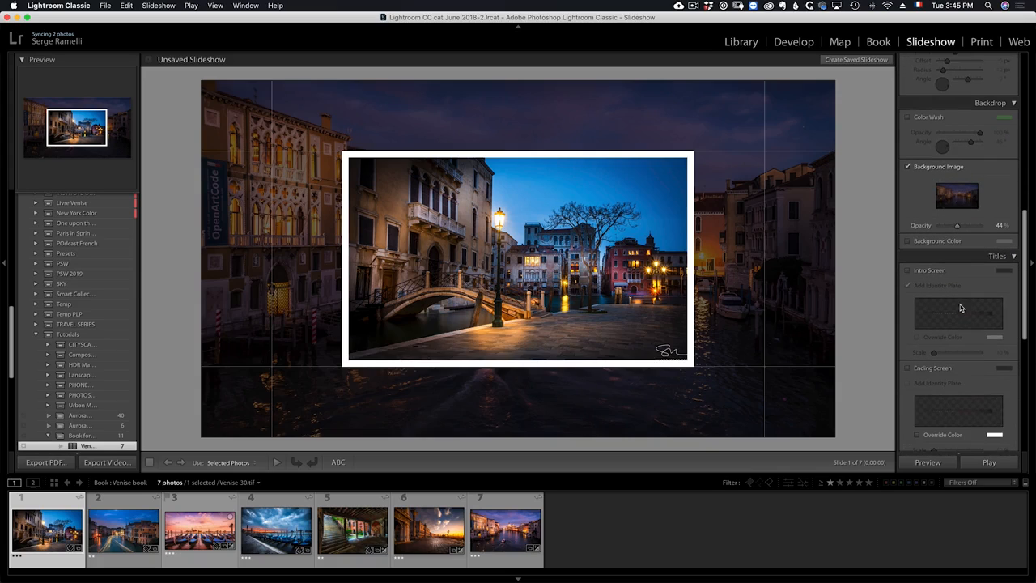
scroll(940, 267, "down", 2)
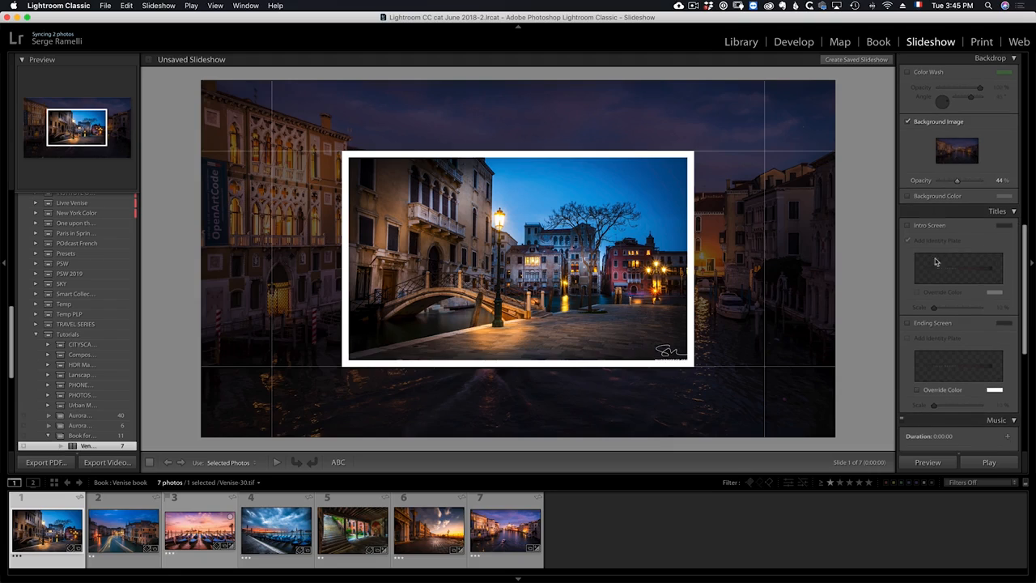
left_click(911, 225)
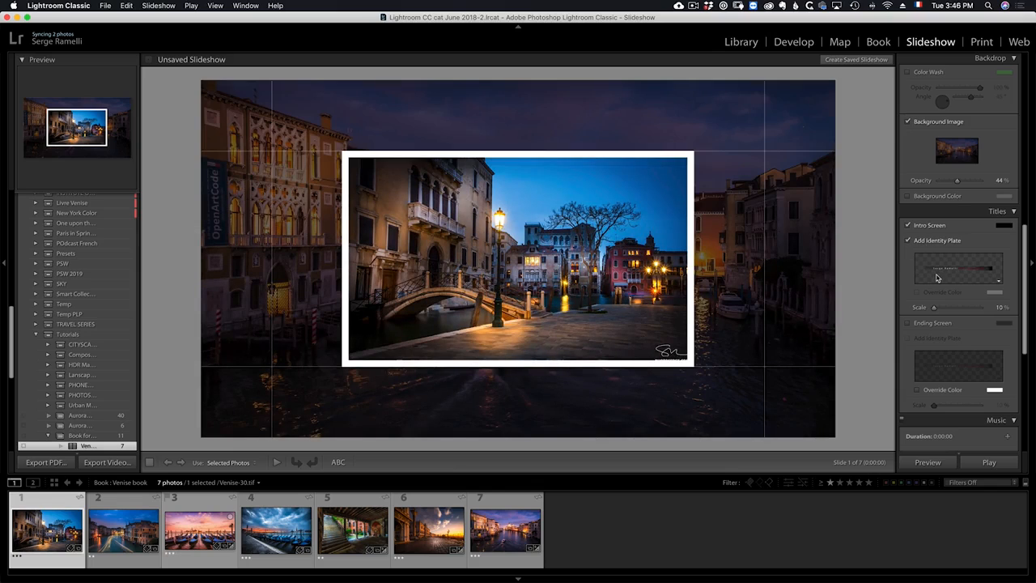
left_click(915, 242)
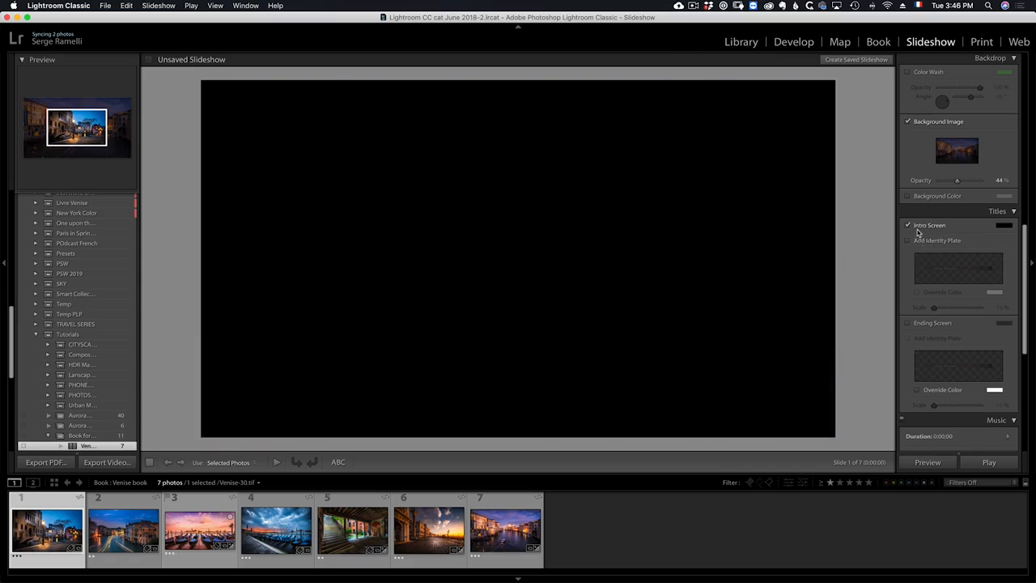
left_click(909, 226)
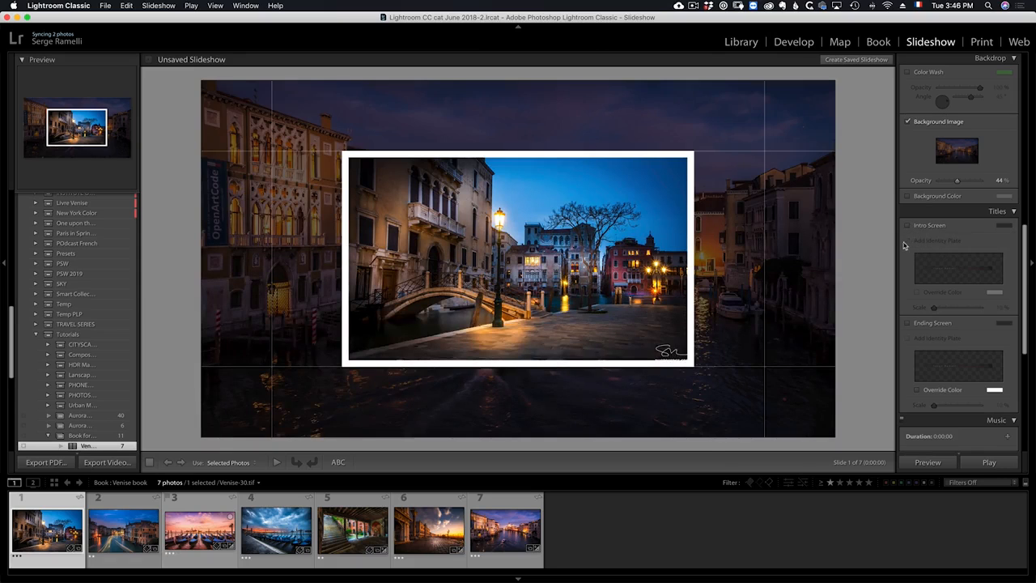
left_click(923, 227)
left_click(918, 242)
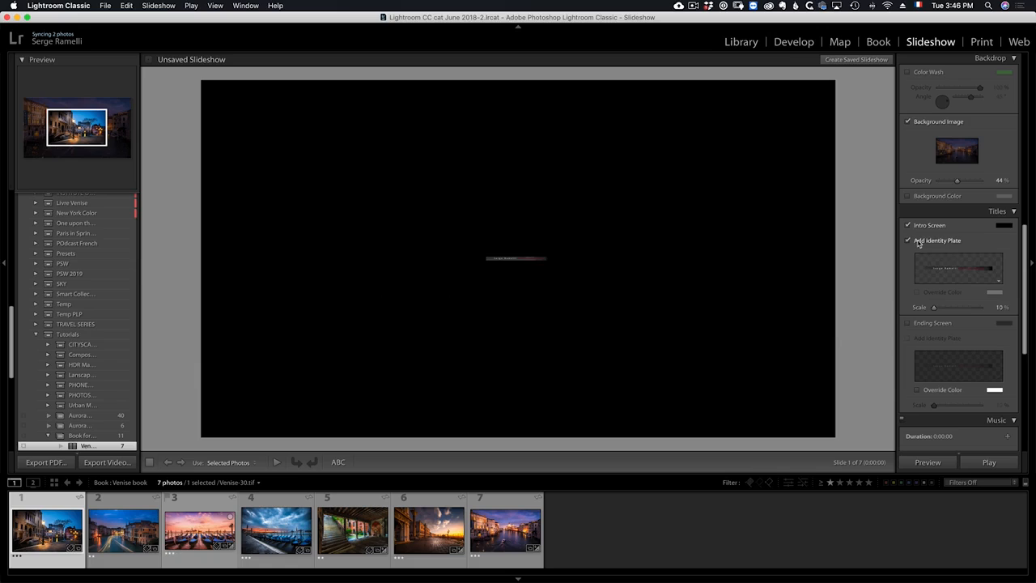
Edit the intro identity plate as styled text "Welcome to Venise" in Helvetica Regular at size 144.
left_click(999, 282)
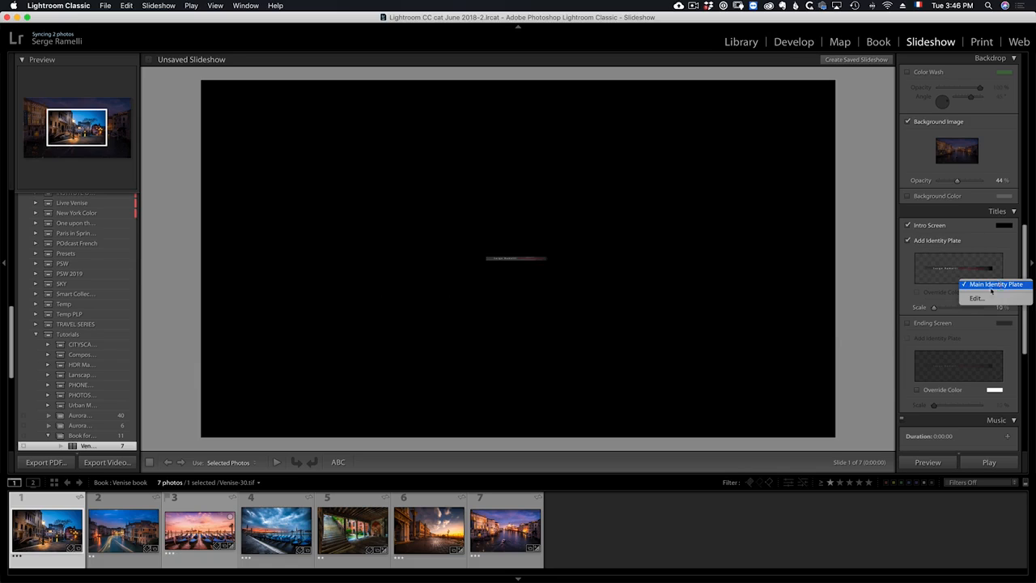
left_click(984, 298)
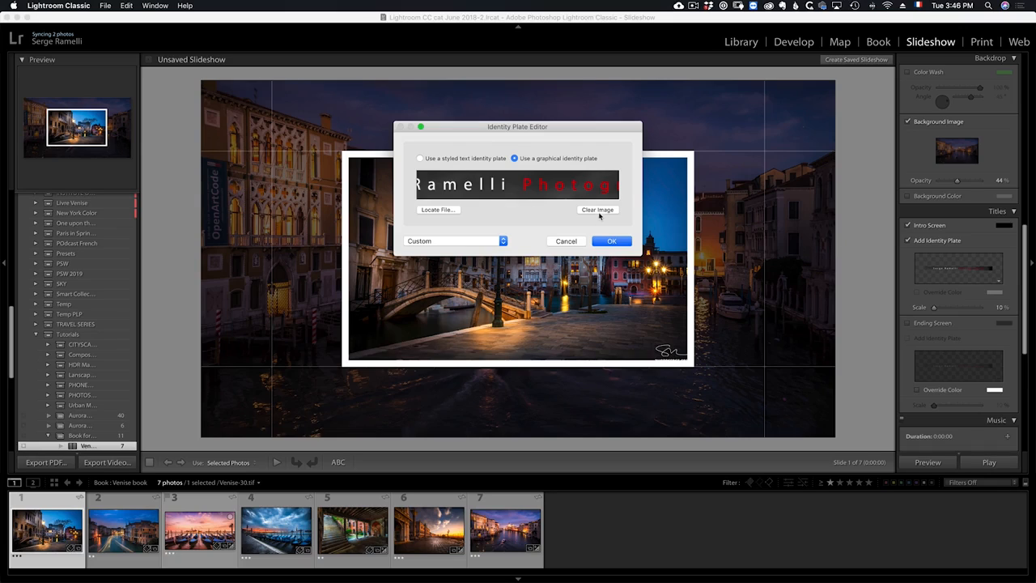
left_click(462, 159)
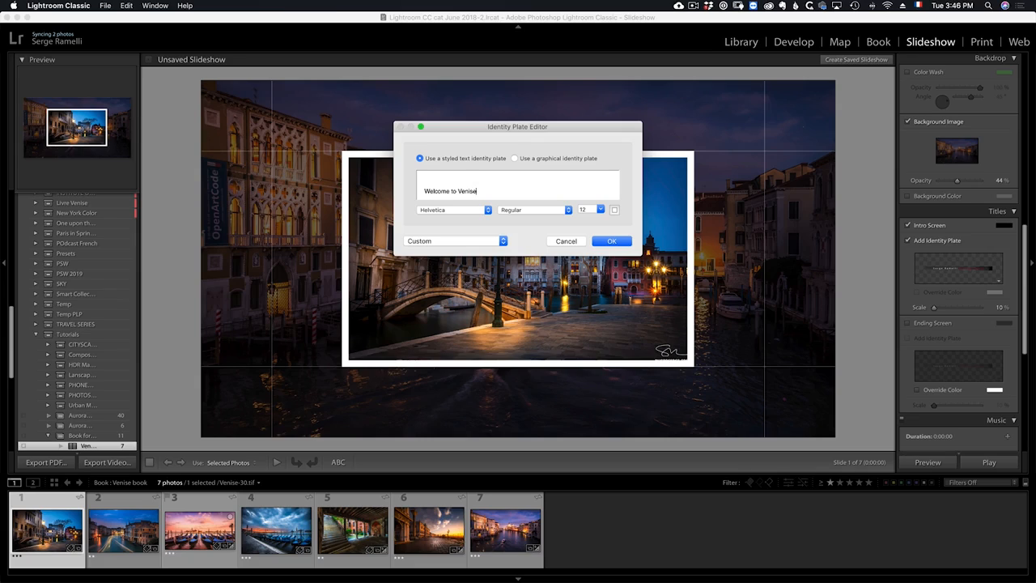
left_click(600, 209)
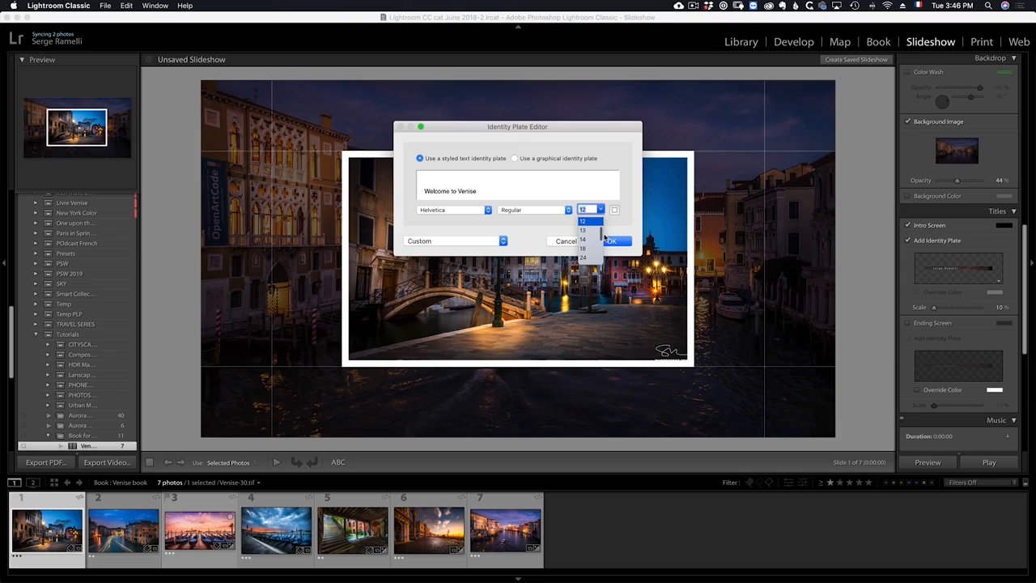
left_click_drag(602, 237, 602, 261)
left_click(594, 249)
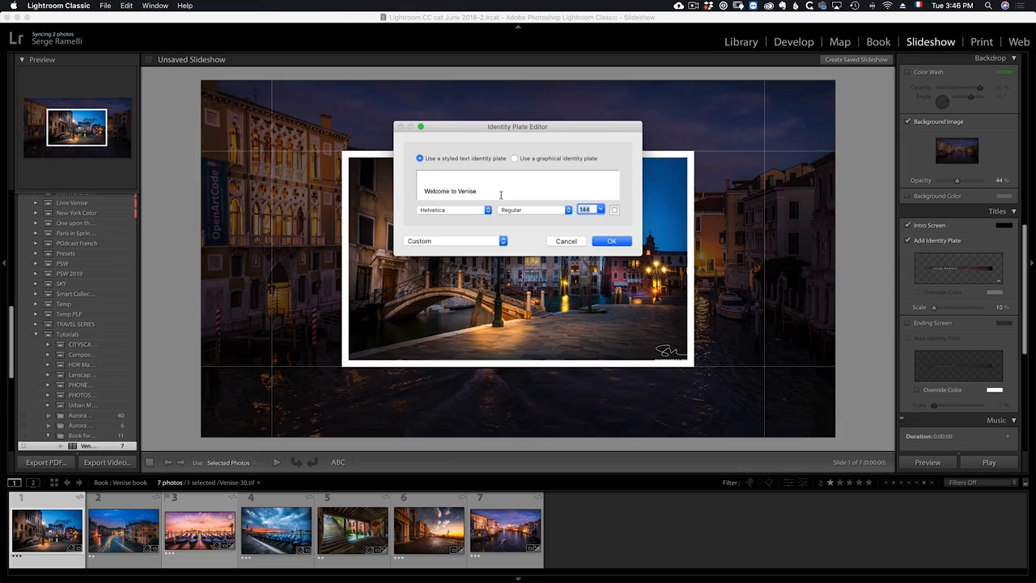
left_click_drag(478, 192, 422, 191)
left_click(618, 243)
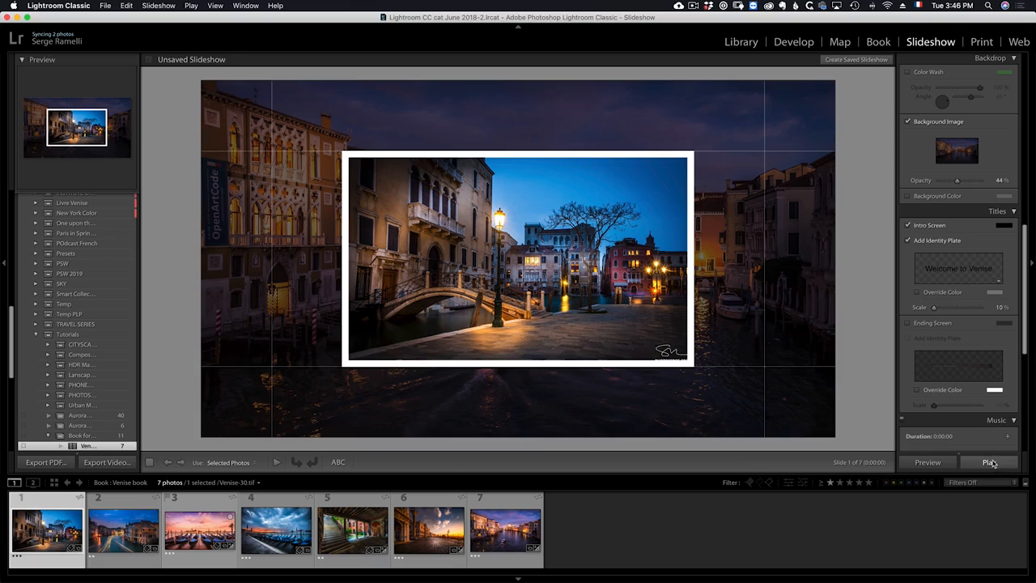
Play the slideshow, continuing despite the missing music, and stop playback.
left_click(989, 462)
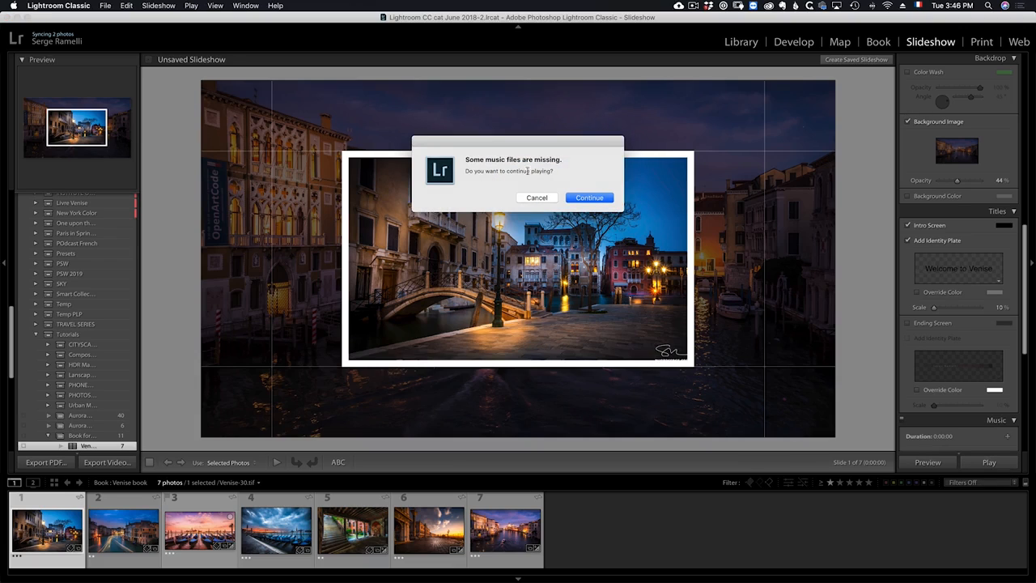
left_click(580, 198)
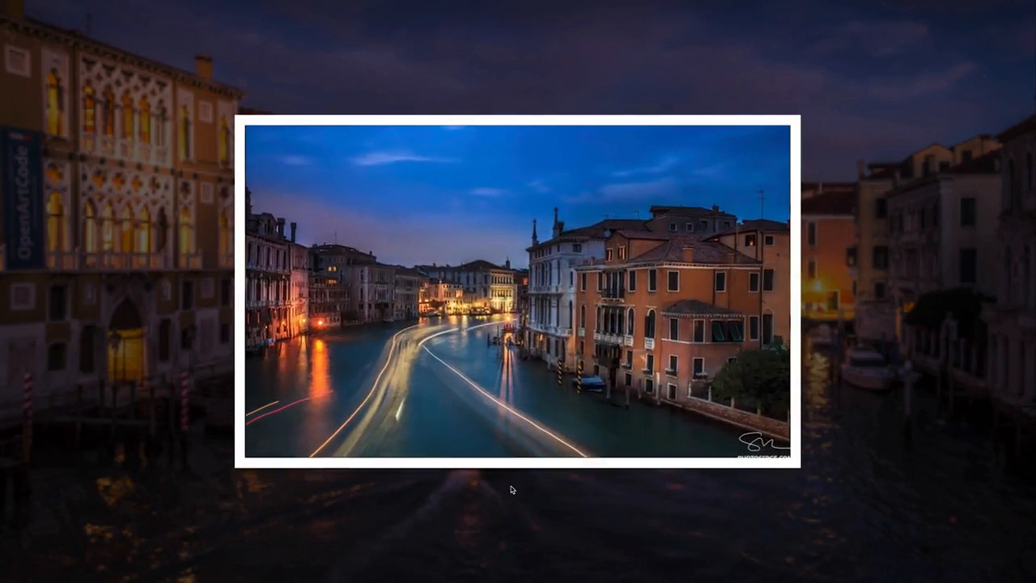
key("Escape")
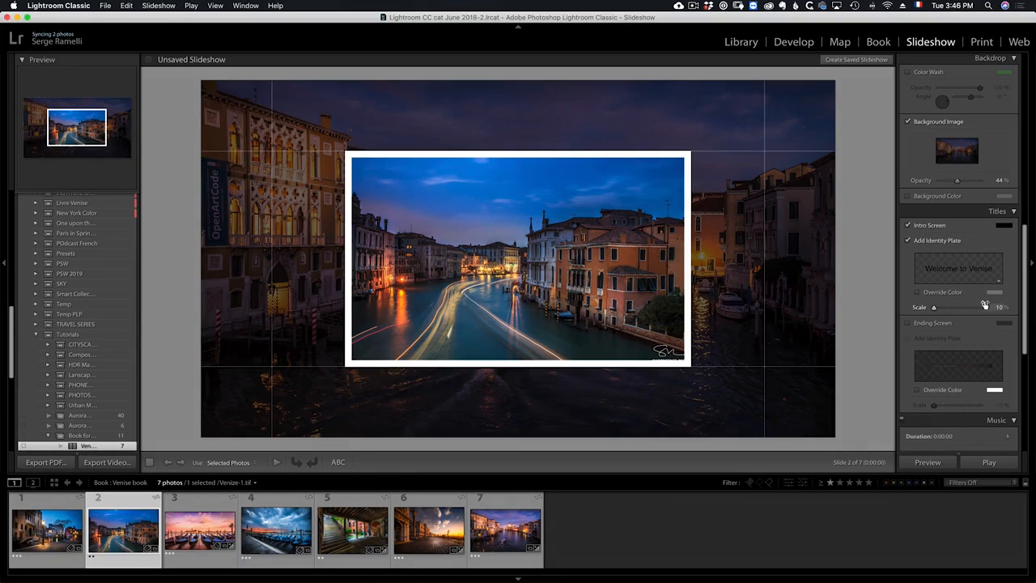
Enable Override Color for the intro identity plate and set its scale to 69%.
scroll(983, 302, "down", 1)
left_click(943, 291)
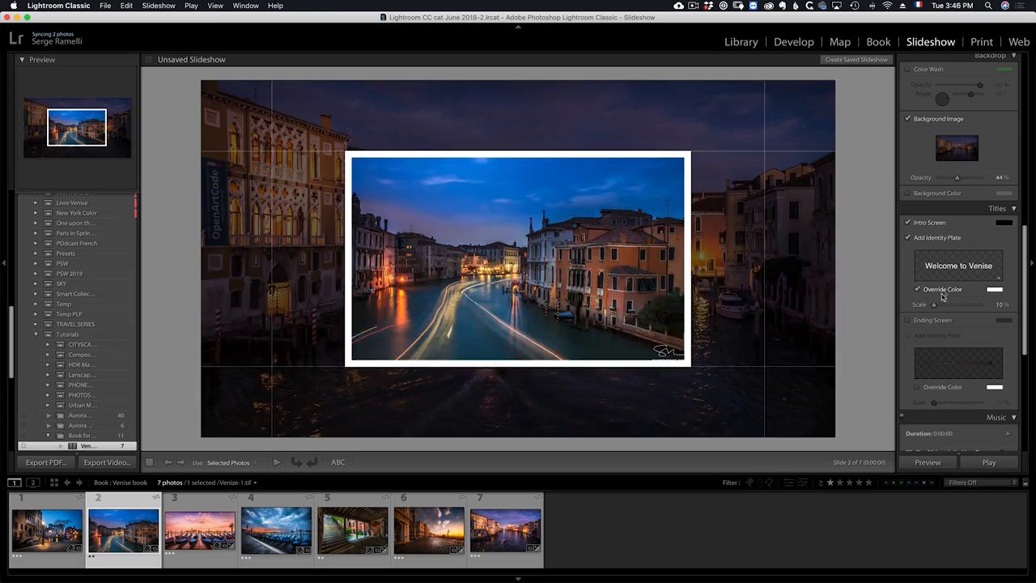
left_click_drag(933, 305, 964, 305)
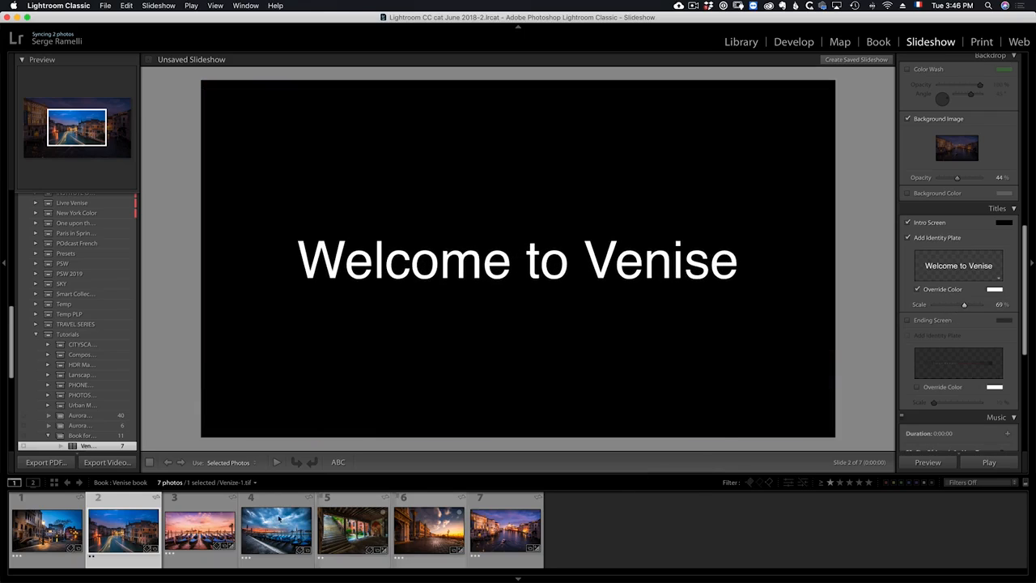
Play the slideshow from the first photo, continuing past the missing-music warning, and stop playback.
left_click(47, 530)
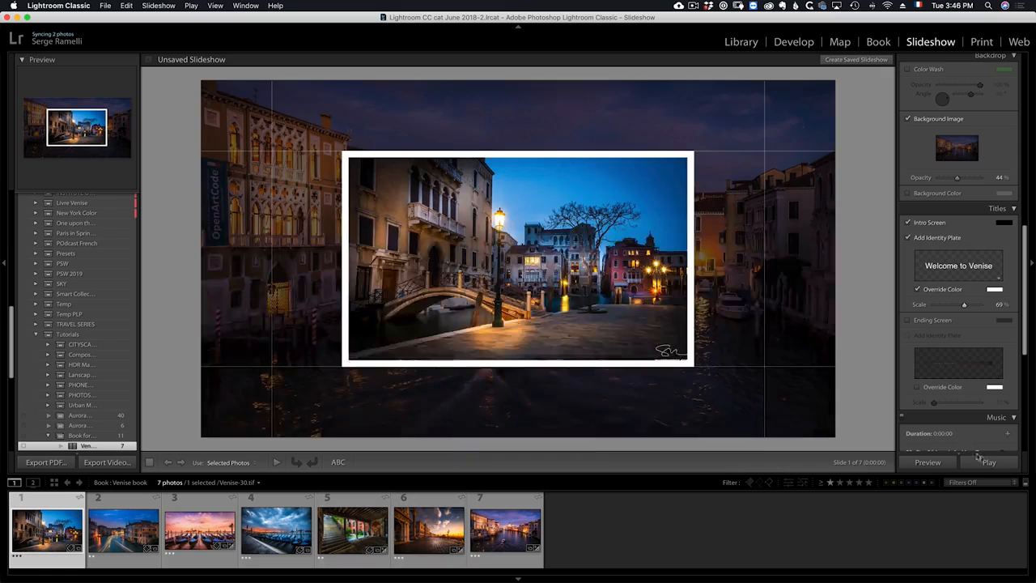
left_click(989, 462)
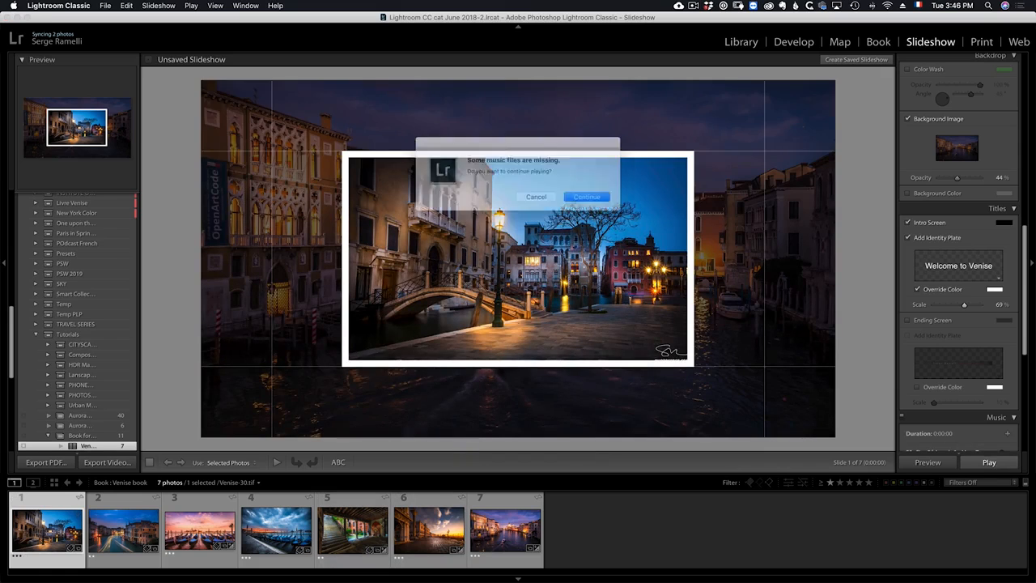
left_click(604, 206)
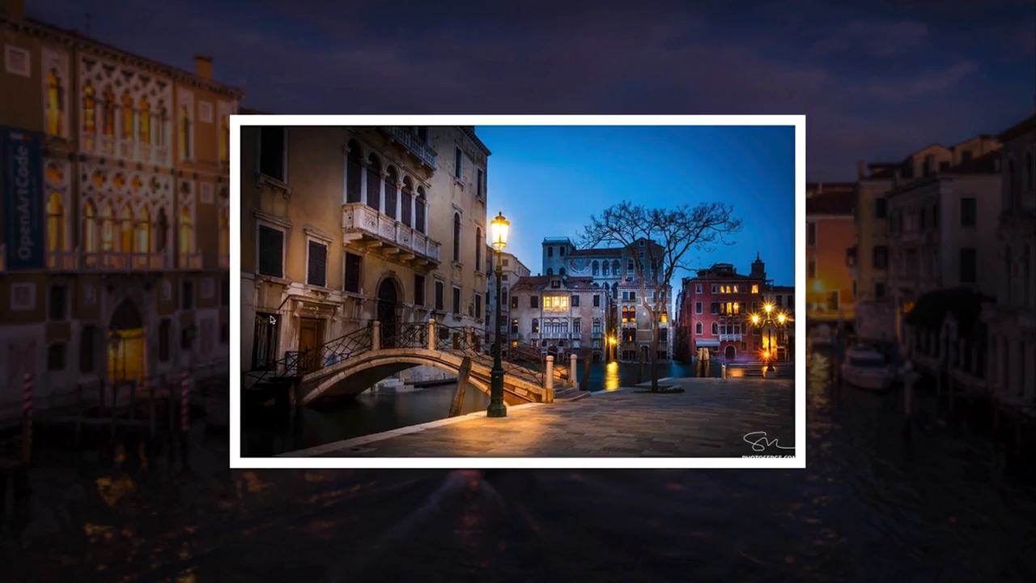
key("Escape")
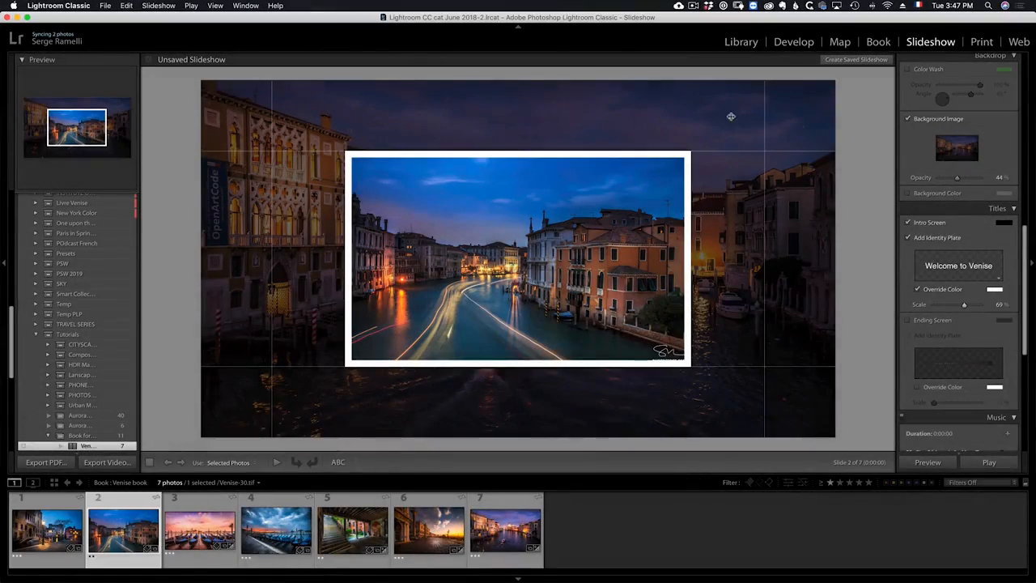
Turn off the backdrop background image and set all linked layout margins to 0 px.
left_click(916, 120)
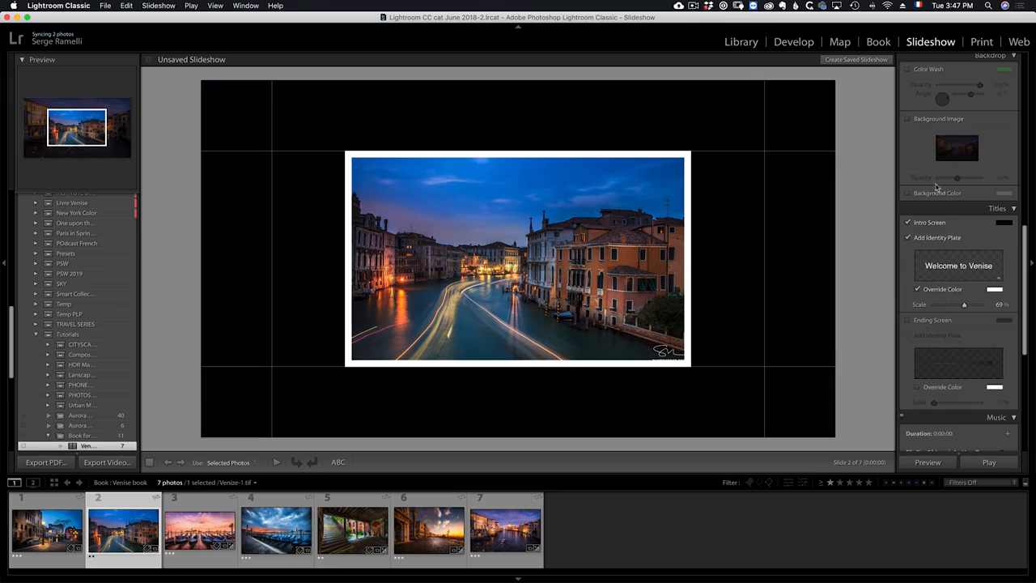
scroll(942, 220, "up", 10)
scroll(942, 221, "up", 5)
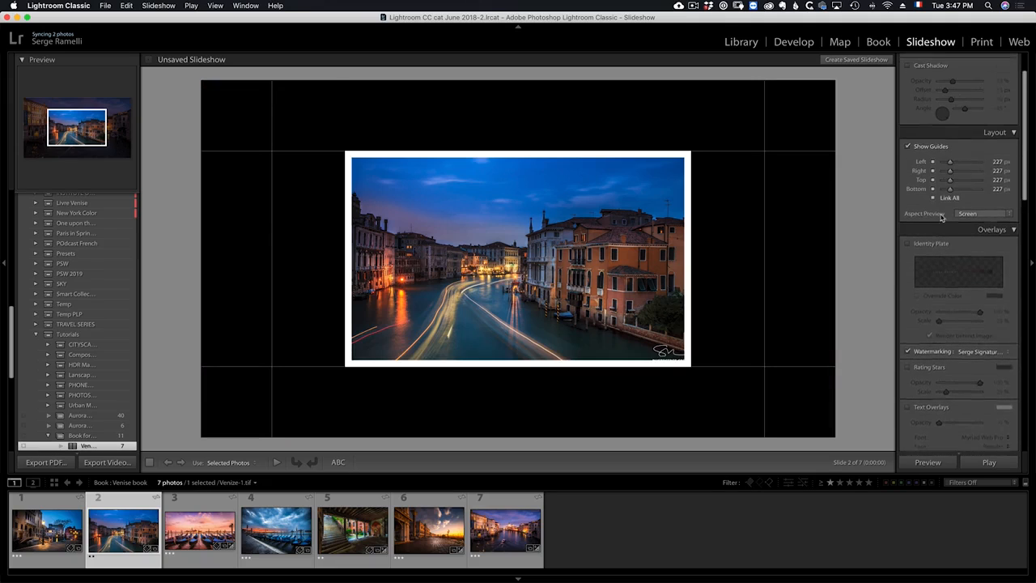
left_click_drag(952, 221, 942, 221)
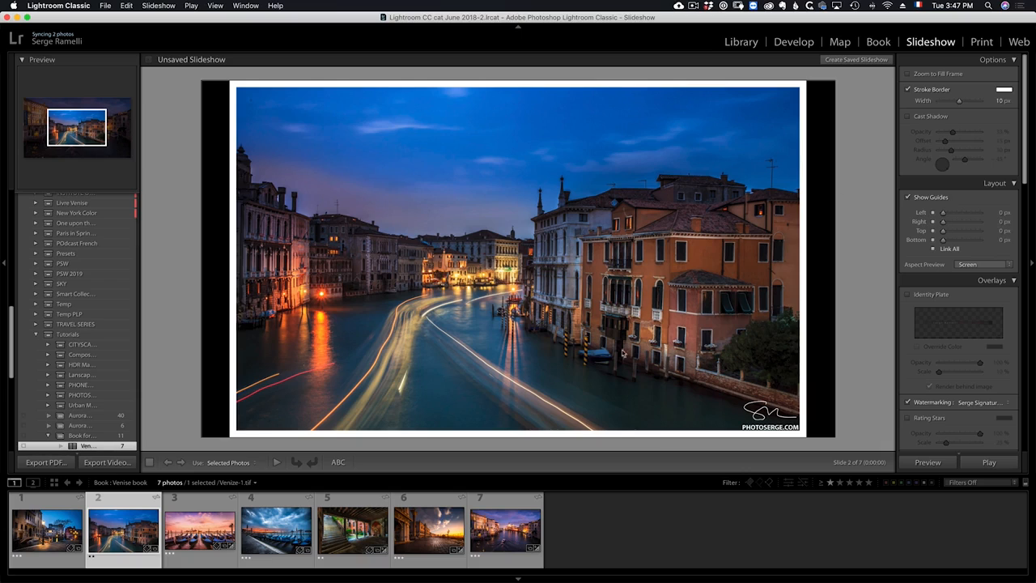
Enable Zoom to Fill Frame for the slides.
left_click(928, 75)
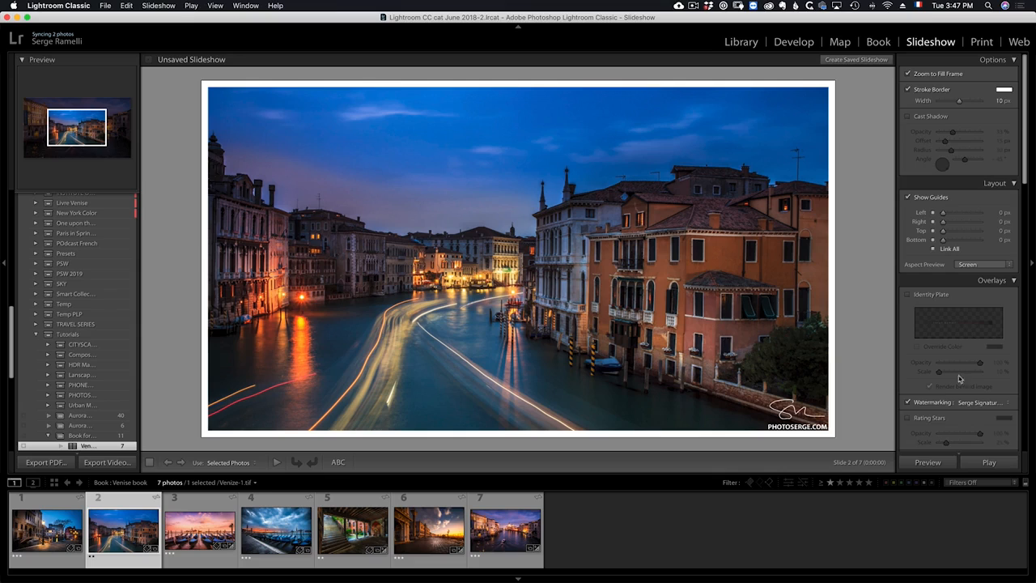
Enable the ending screen and add an identity plate to it.
scroll(959, 378, "down", 10)
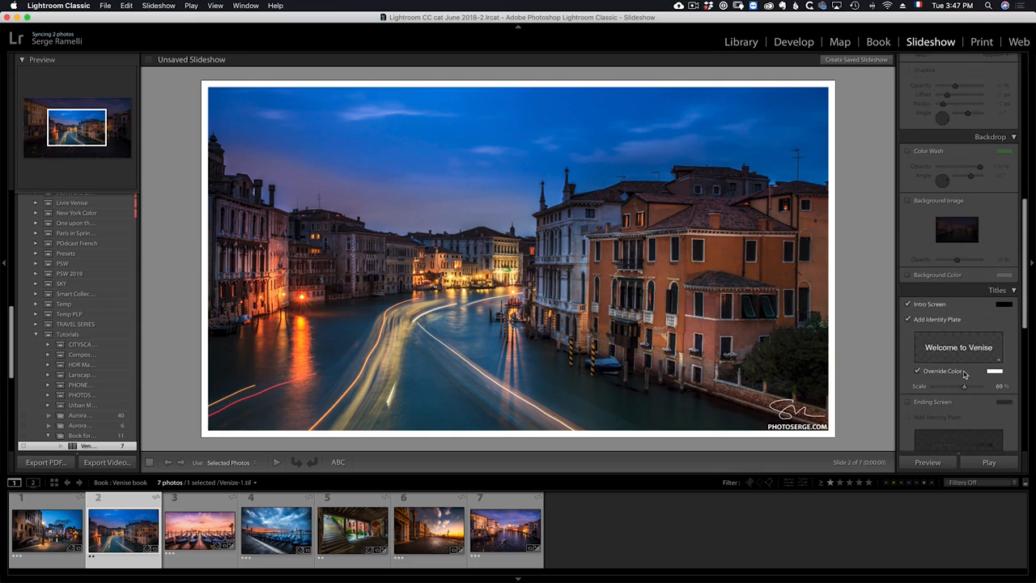
scroll(963, 373, "down", 3)
left_click(907, 315)
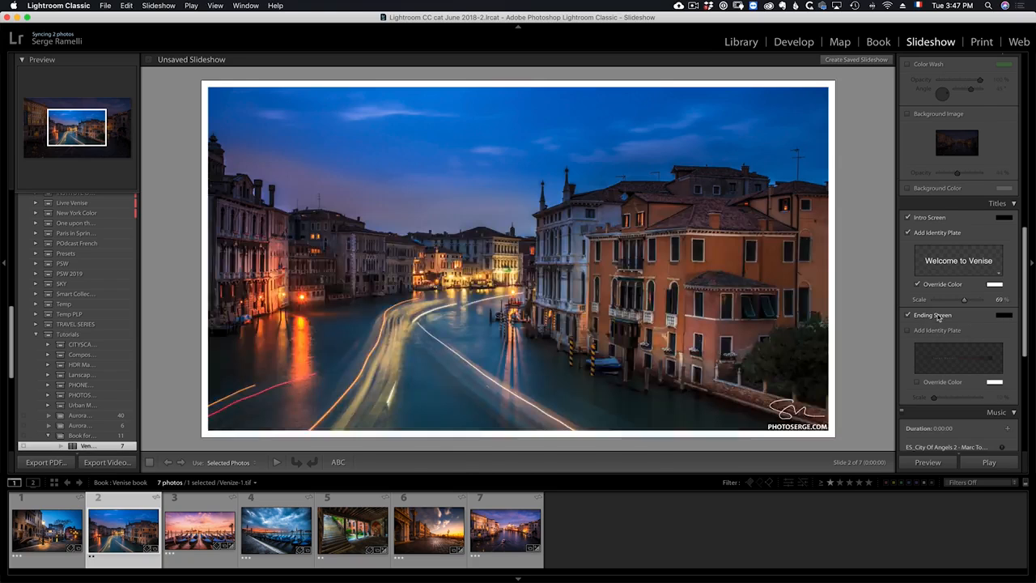
left_click(939, 330)
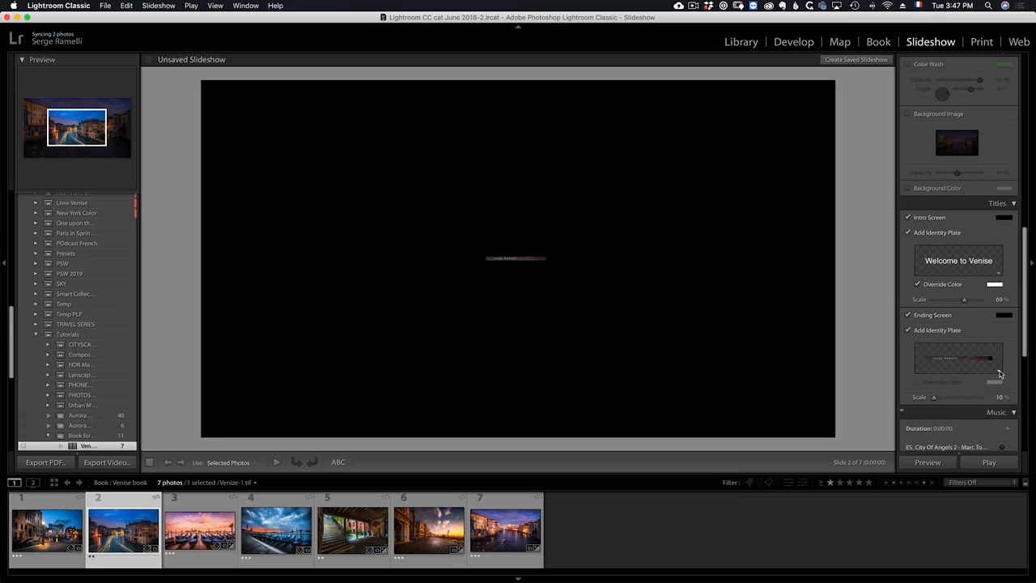
Edit the ending identity plate to use a graphical plate, replacing its image with the black-on-white logo JPEG.
left_click(1001, 373)
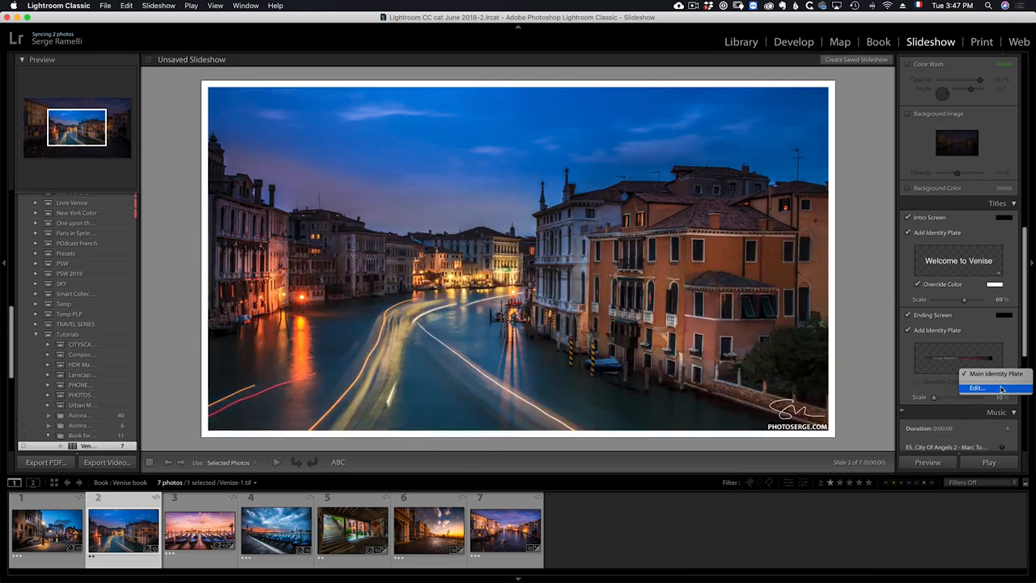
left_click(1002, 390)
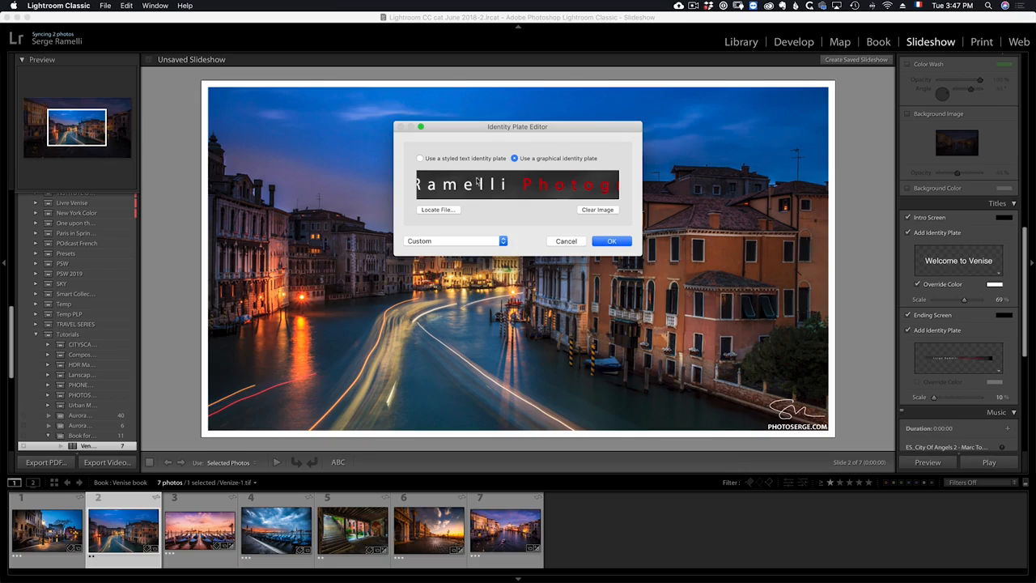
left_click(434, 159)
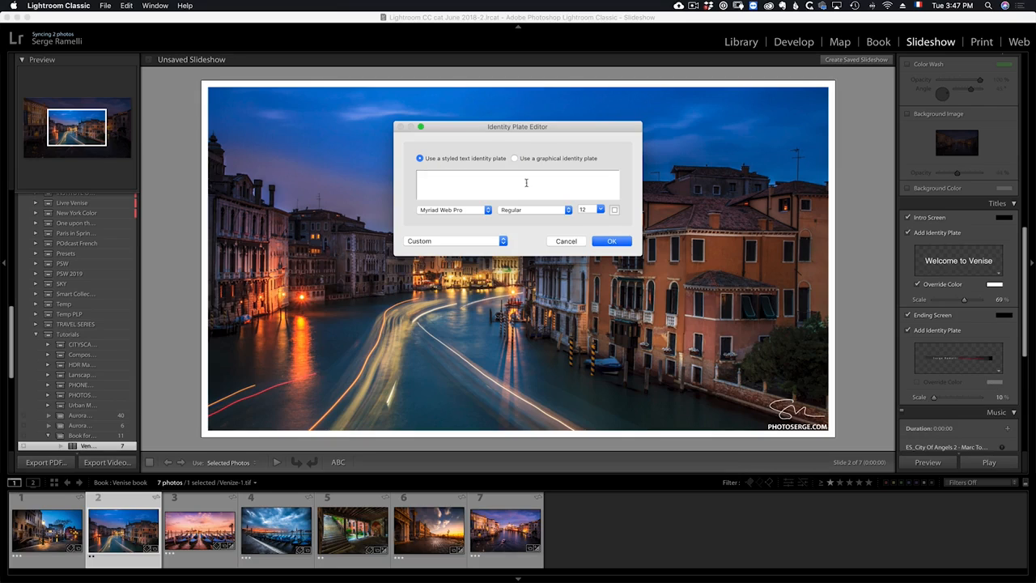
left_click(543, 160)
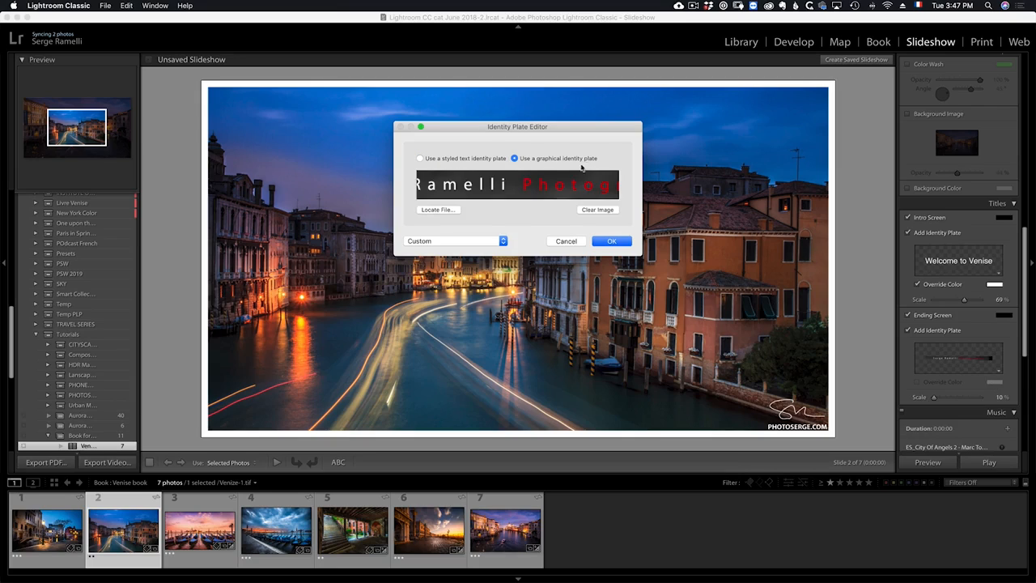
left_click(596, 212)
left_click(436, 212)
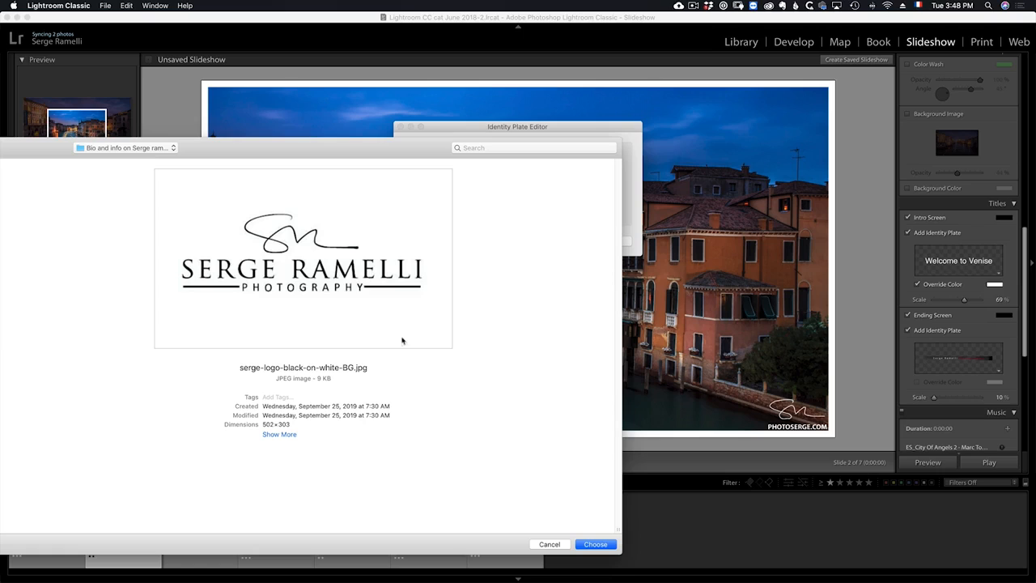
left_click(605, 544)
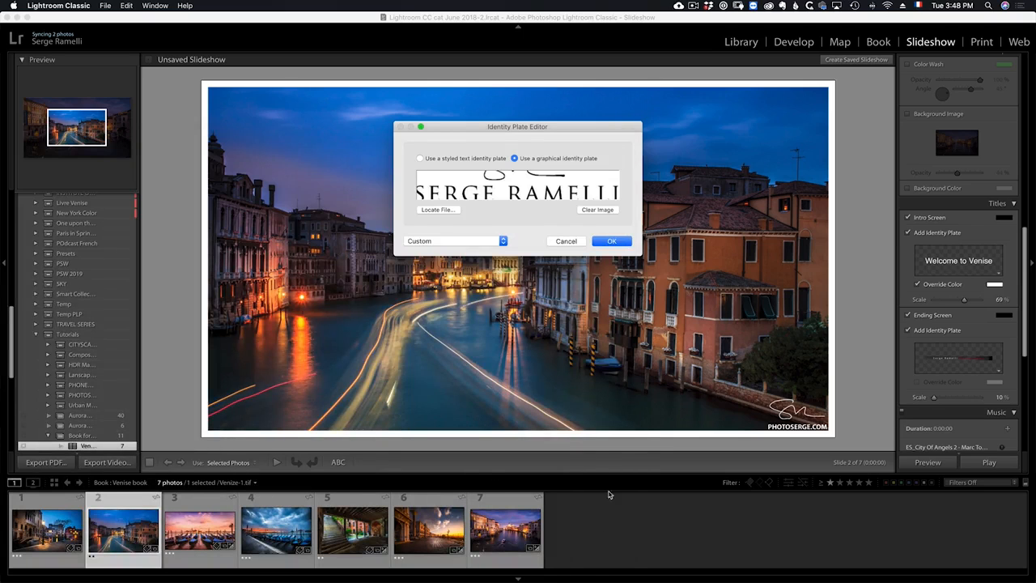
left_click(614, 241)
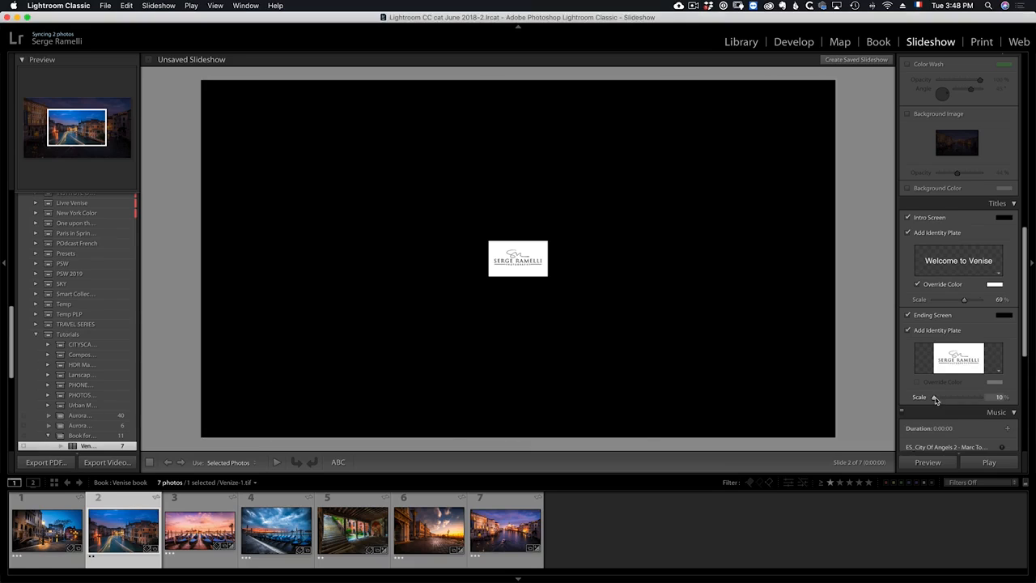
Set the ending identity plate scale to 72% and the ending screen color to white.
left_click_drag(933, 397, 966, 397)
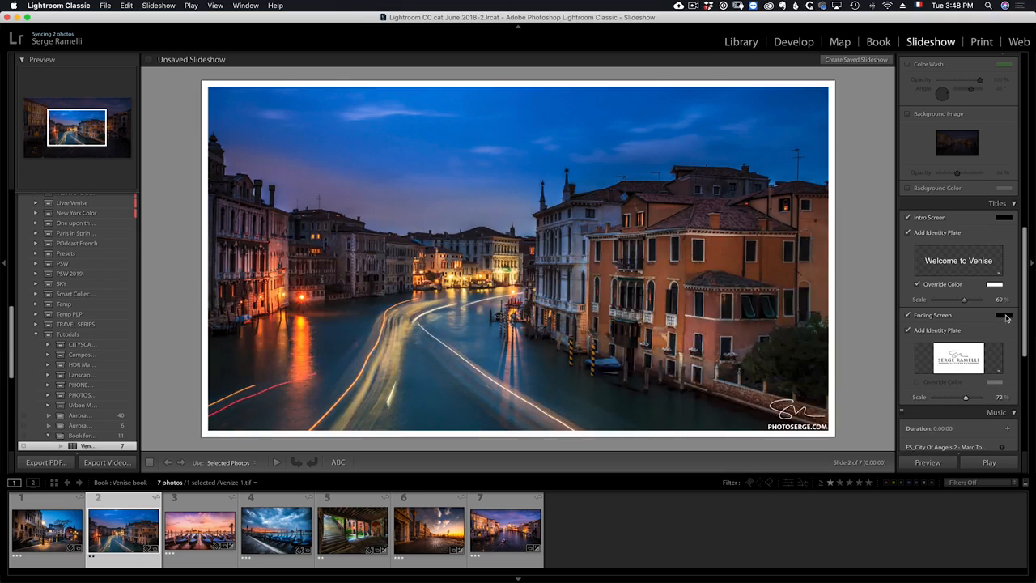
left_click(1004, 315)
left_click(959, 315)
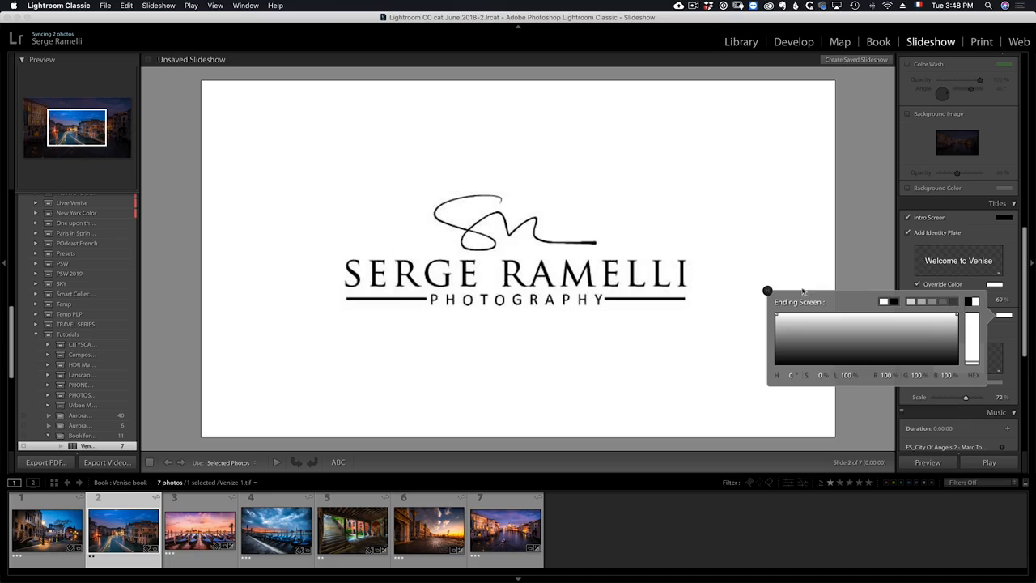
left_click(767, 291)
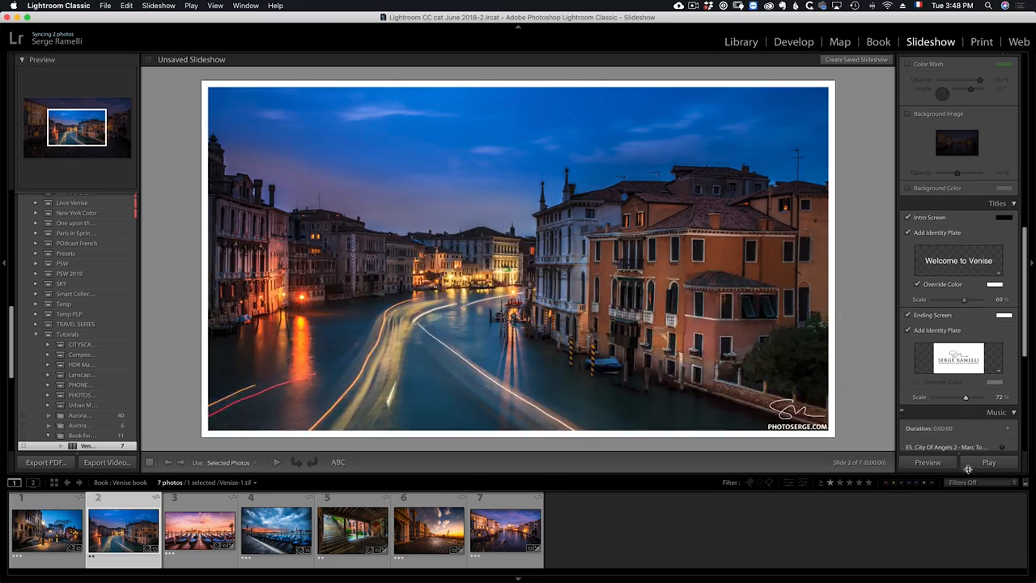
Play the slideshow again, continuing despite the missing music, and stop playback at the ending logo.
left_click(989, 463)
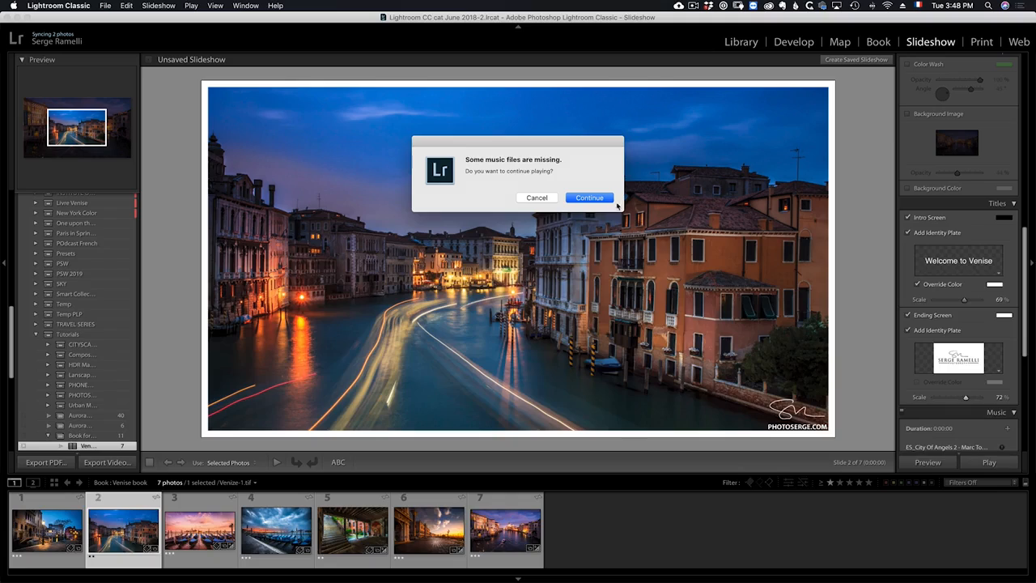
left_click(599, 199)
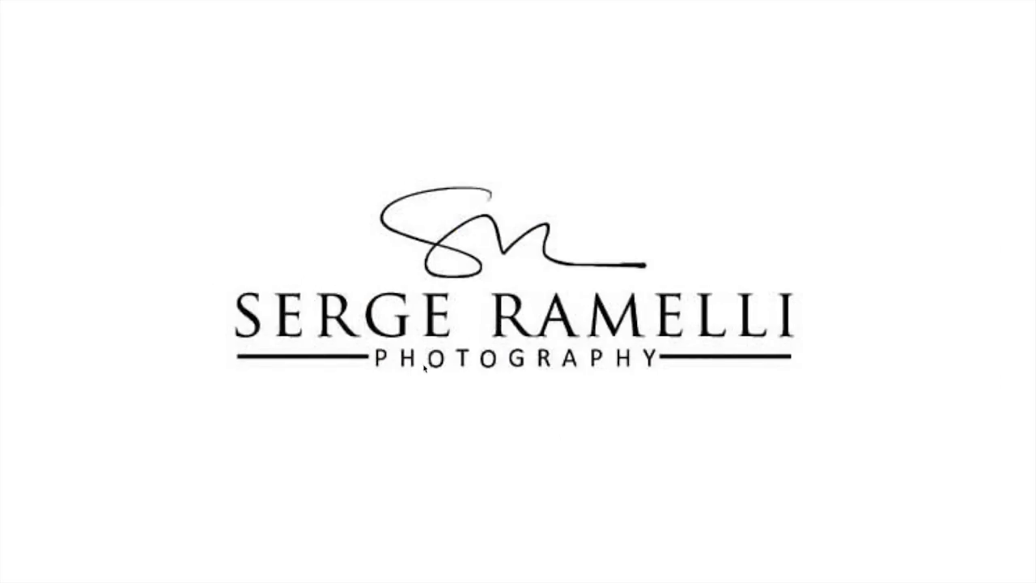
key("Escape")
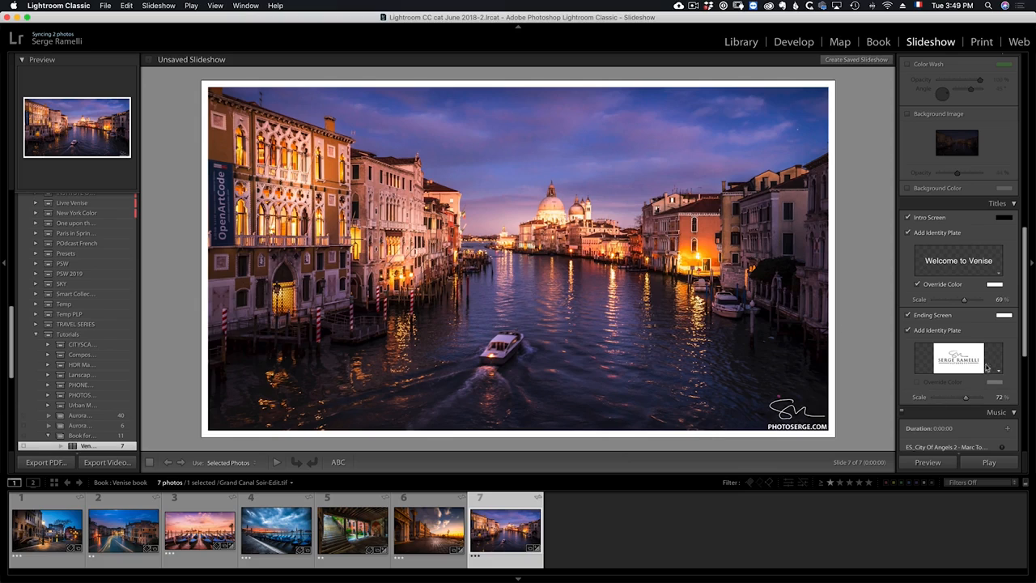
Add the Fast Bouncing Classical Orchestral Strings 2 track from the Epimemic folder as slideshow music.
left_click_drag(1021, 347, 1018, 414)
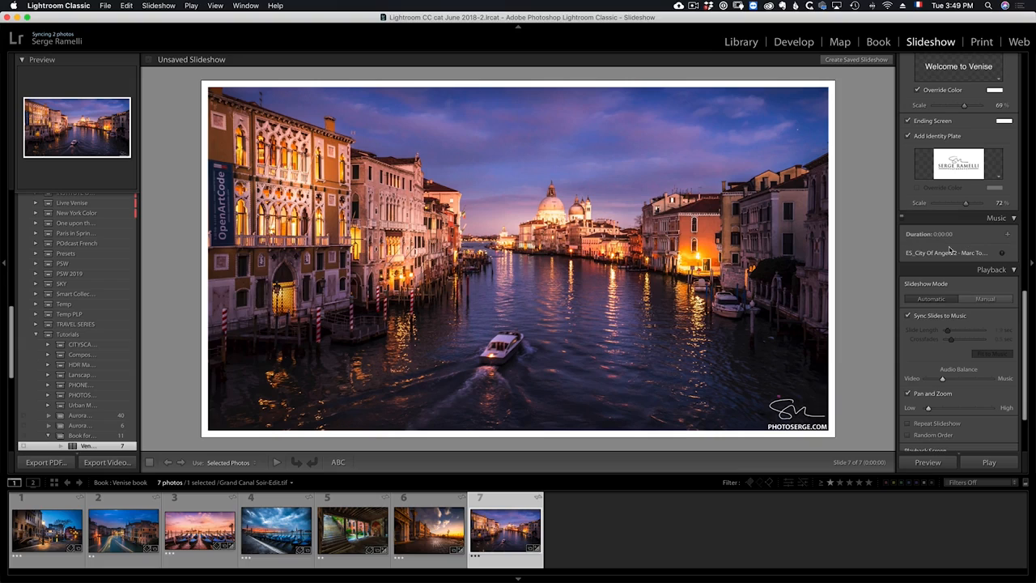
left_click(1009, 236)
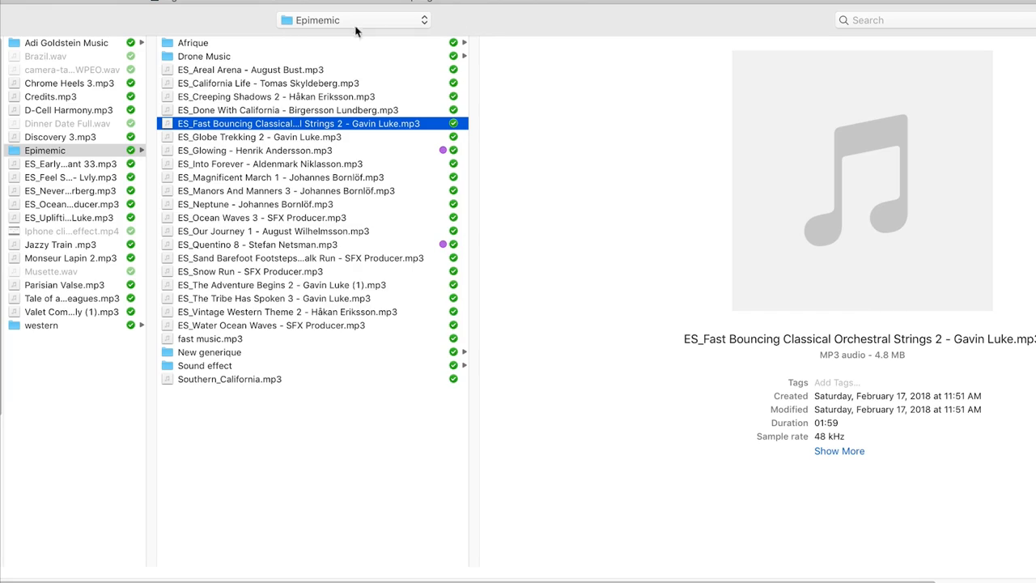
key("space")
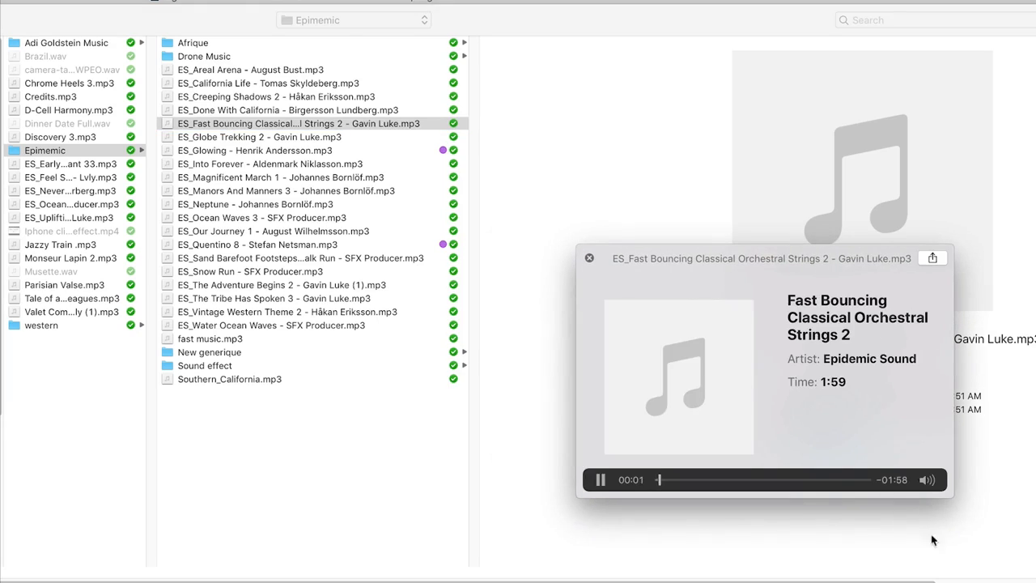
key("space")
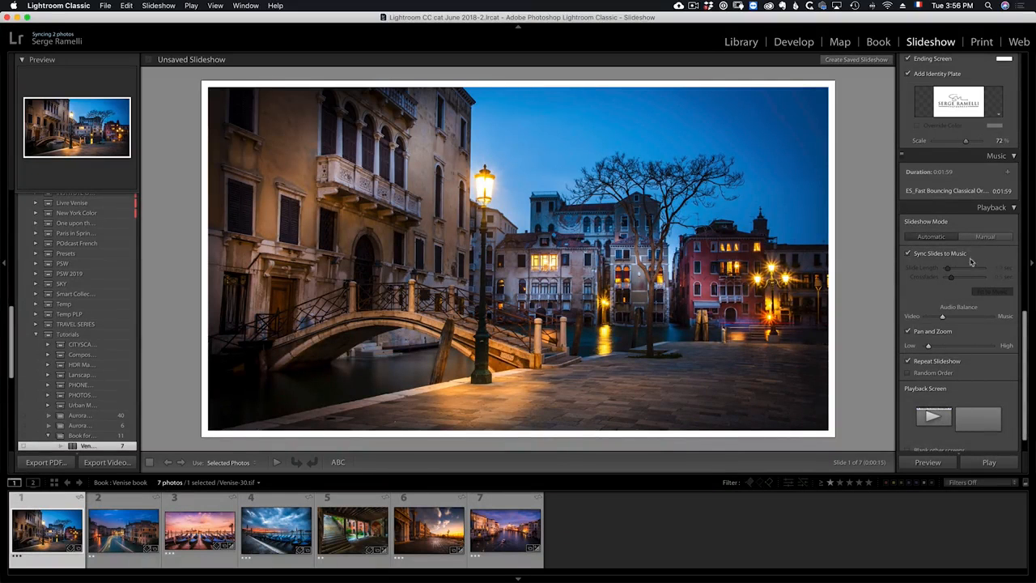
Start a preview of the slideshow in the editing area.
scroll(981, 327, "down", 3)
scroll(987, 345, "up", 4)
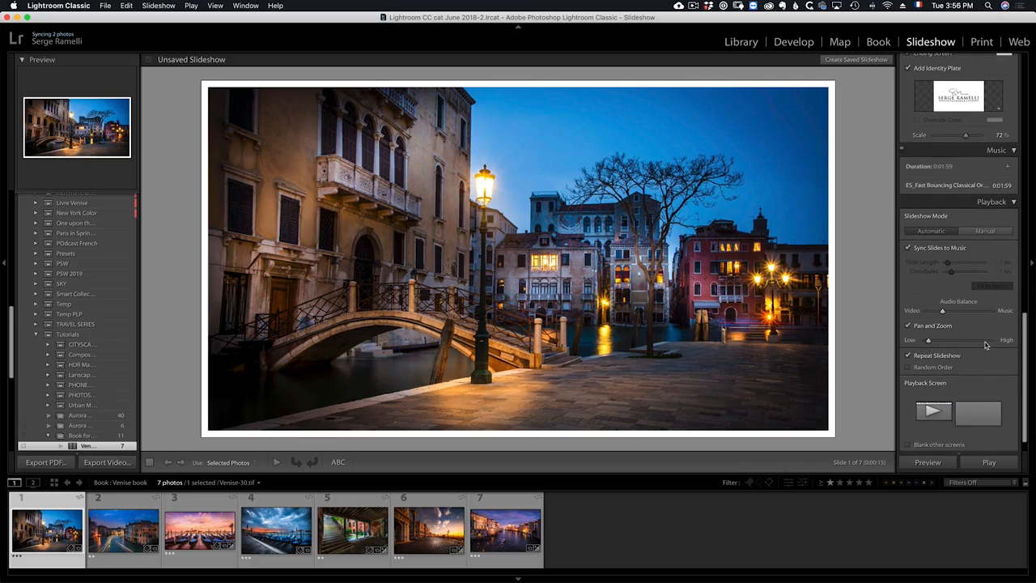
scroll(986, 346, "up", 1)
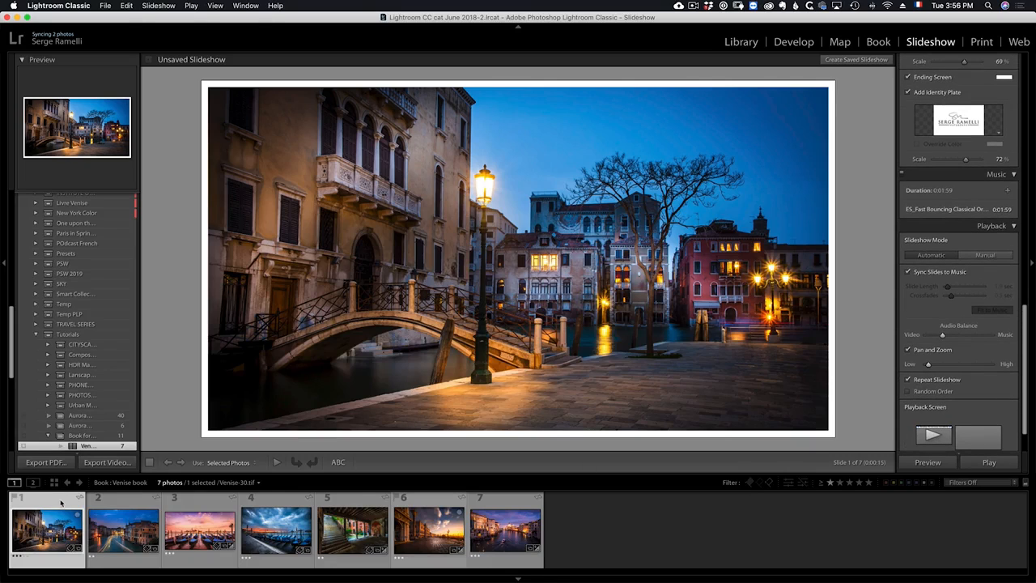
left_click(929, 463)
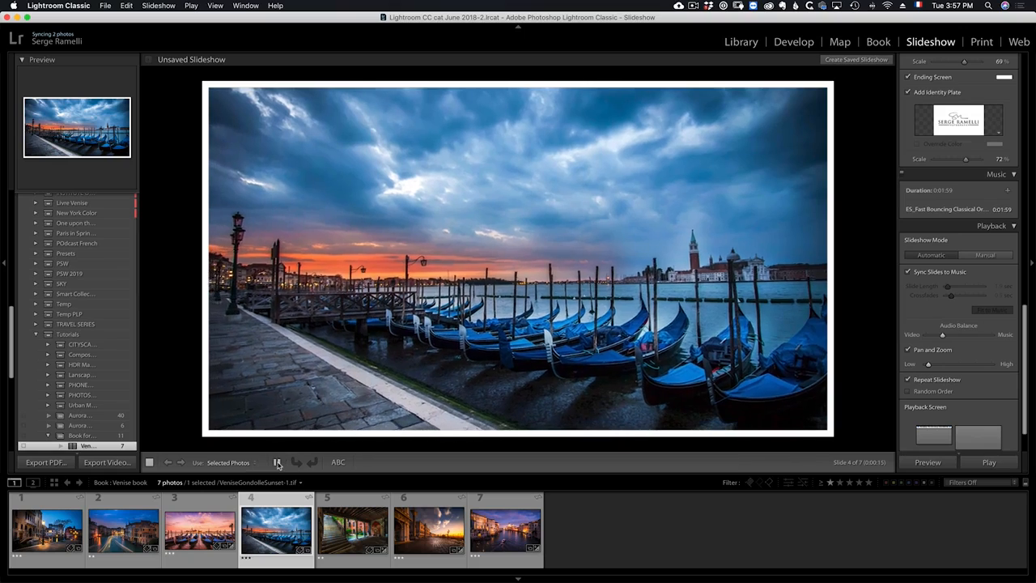
Pause and resume the preview, turn off Pan and Zoom, and return to the first photo.
left_click(277, 464)
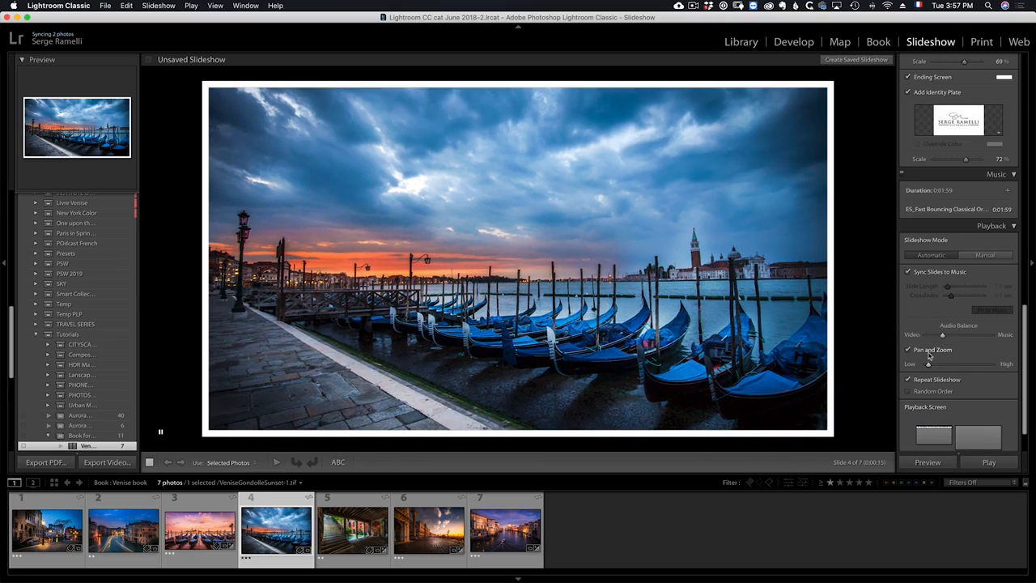
left_click(276, 462)
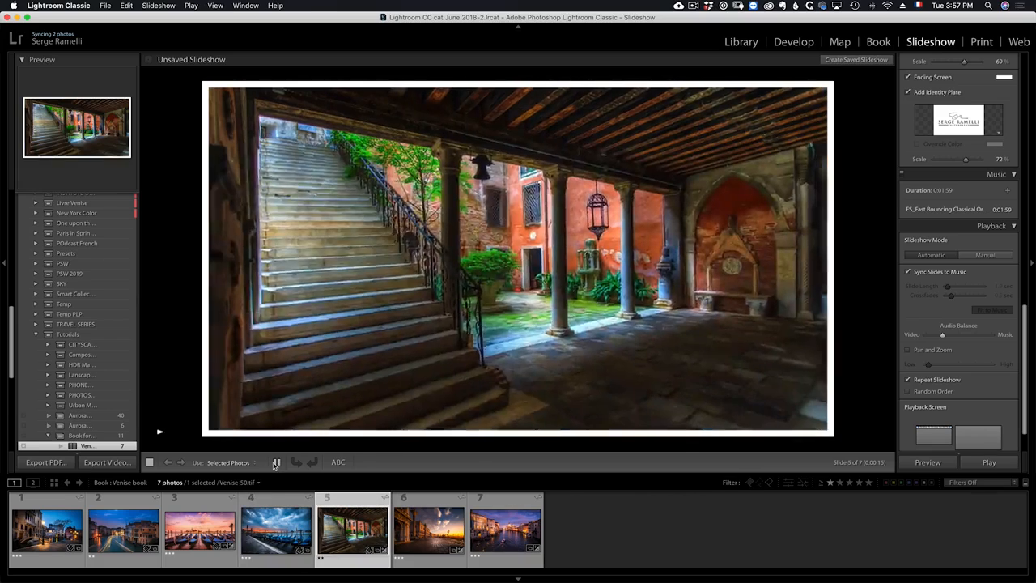
left_click(276, 463)
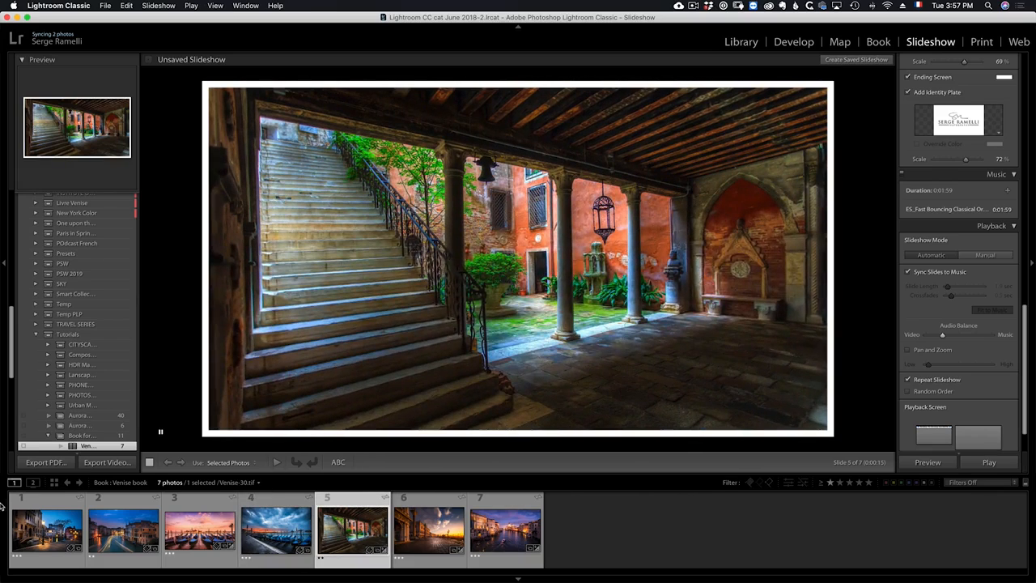
left_click(38, 505)
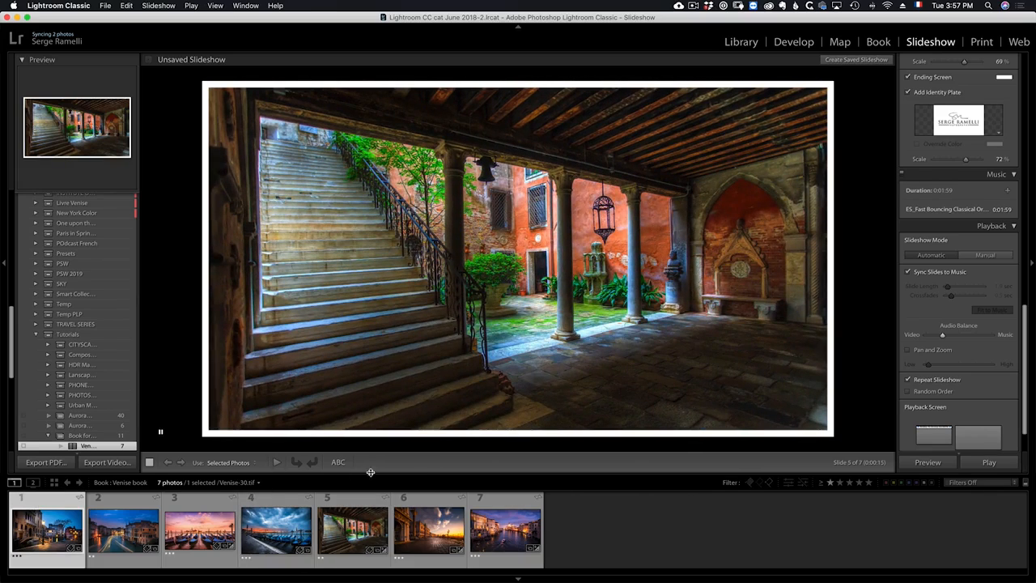
Start the slideshow preview and turn Pan and Zoom back on.
left_click(931, 463)
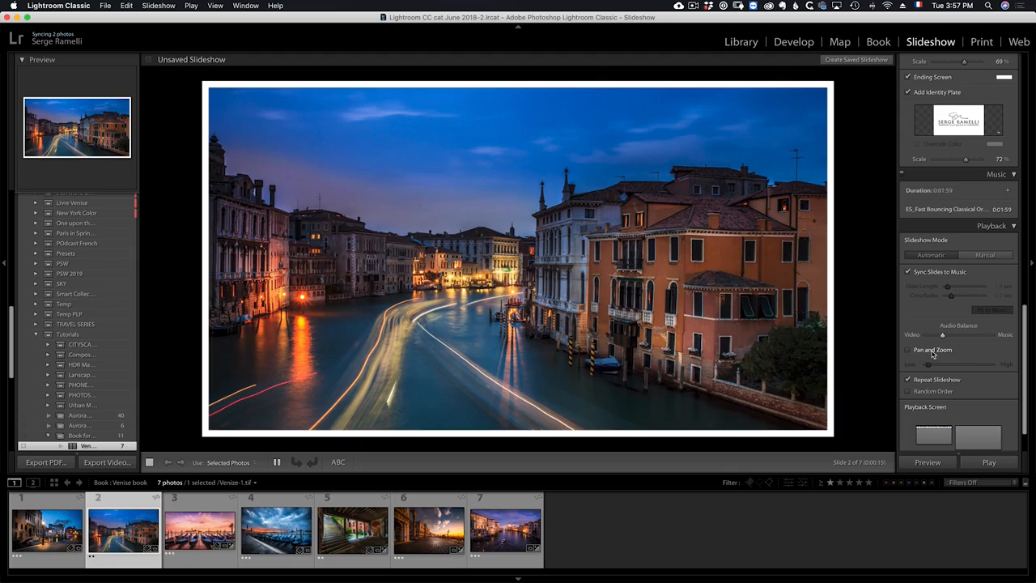
left_click(933, 353)
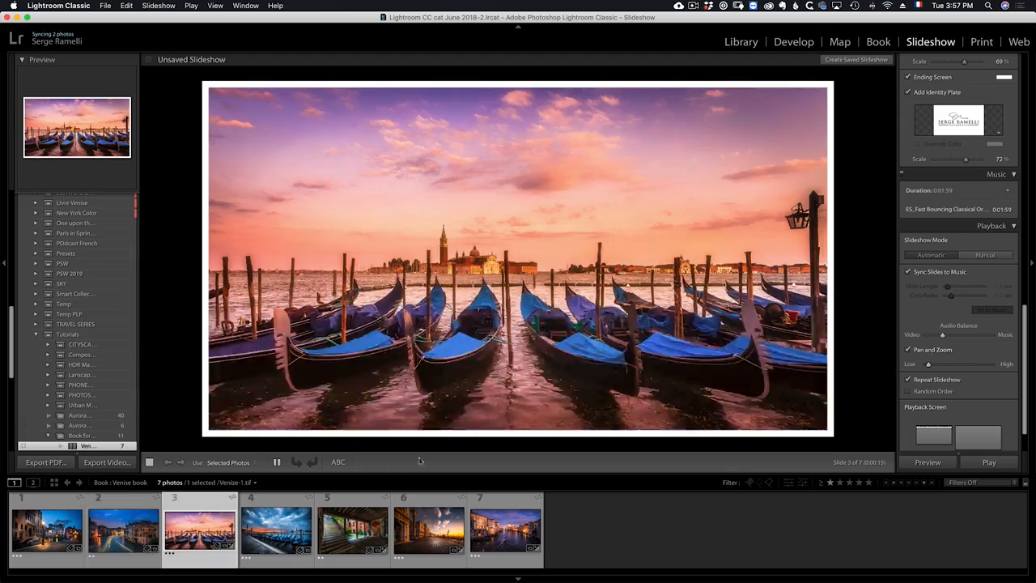
Play the slideshow full screen starting from the first photo, then stop playback.
left_click(75, 500)
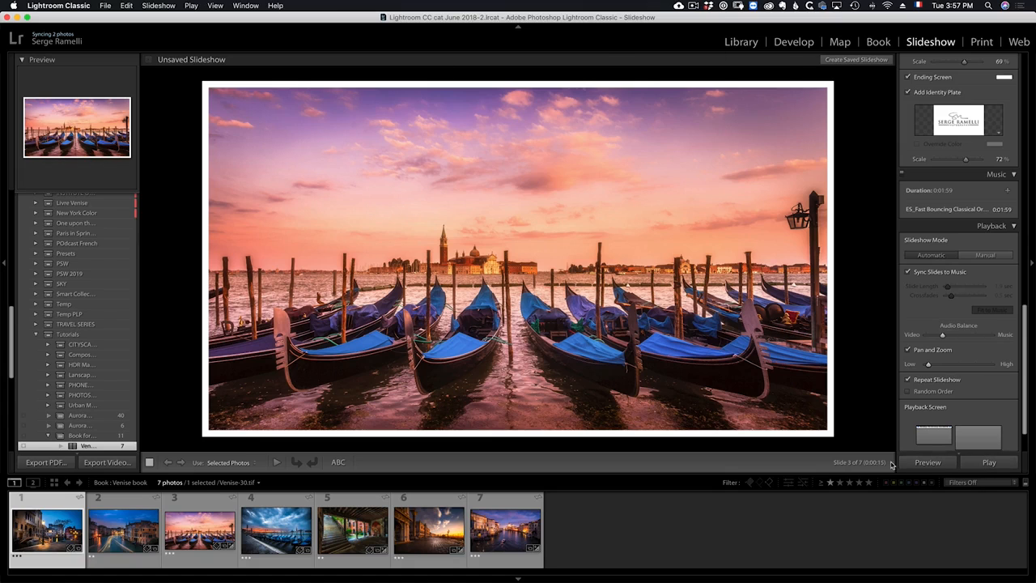
left_click(989, 464)
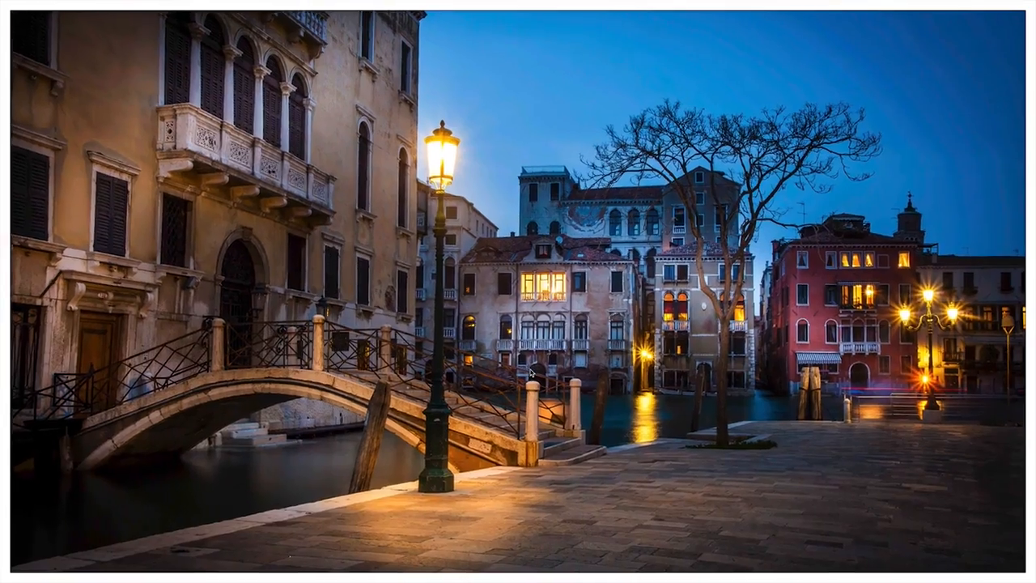
key("Escape")
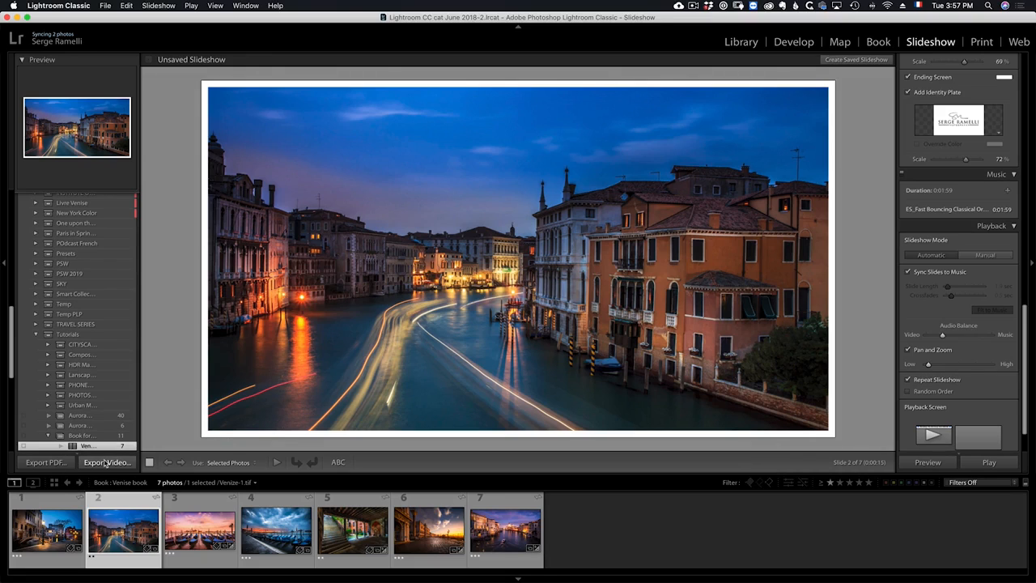
Export the slideshow as a 1080p (16:9) video named Venise to the Desktop.
left_click(97, 466)
left_click(106, 462)
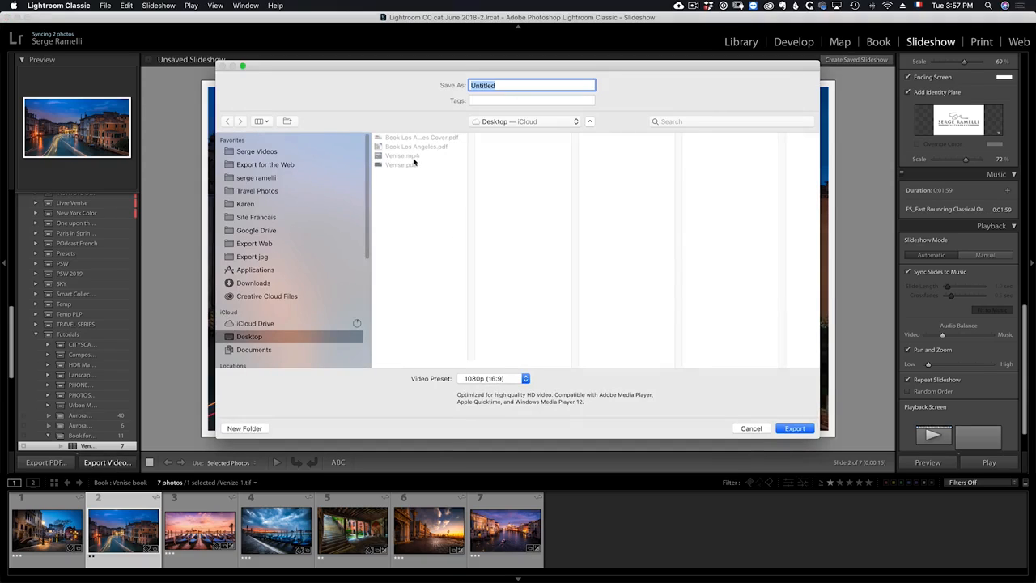
left_click(414, 161)
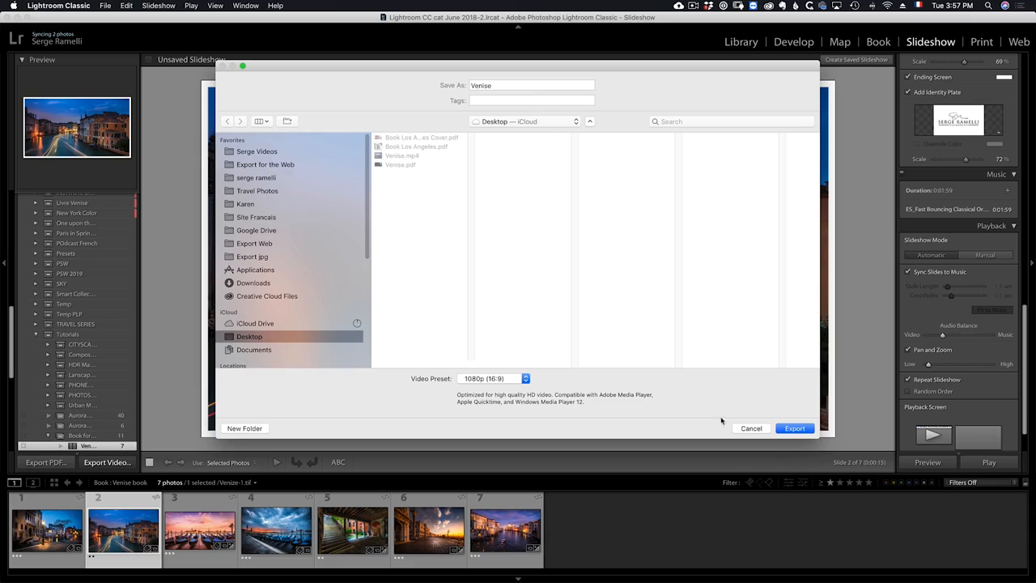
left_click(794, 428)
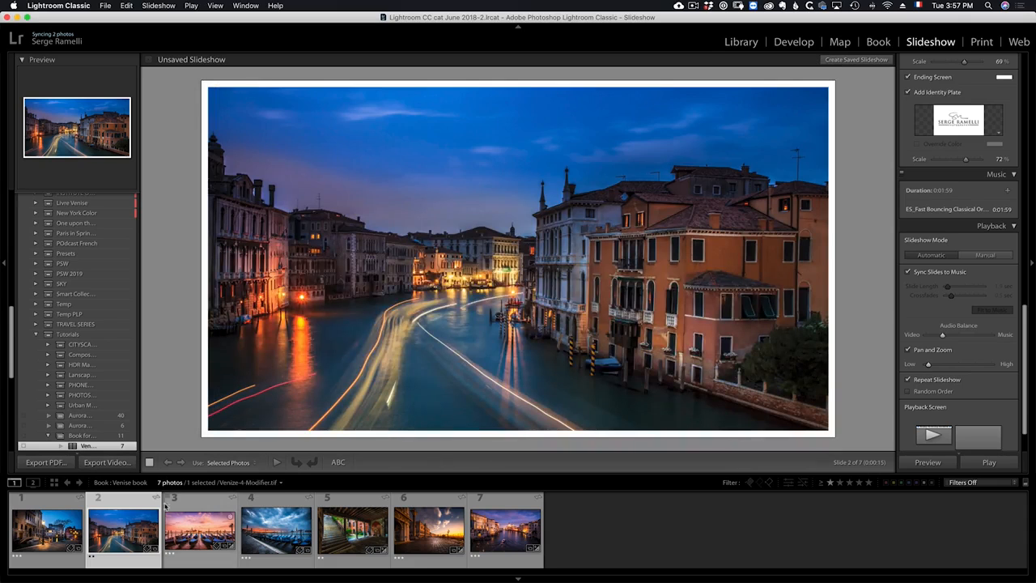
left_click(60, 465)
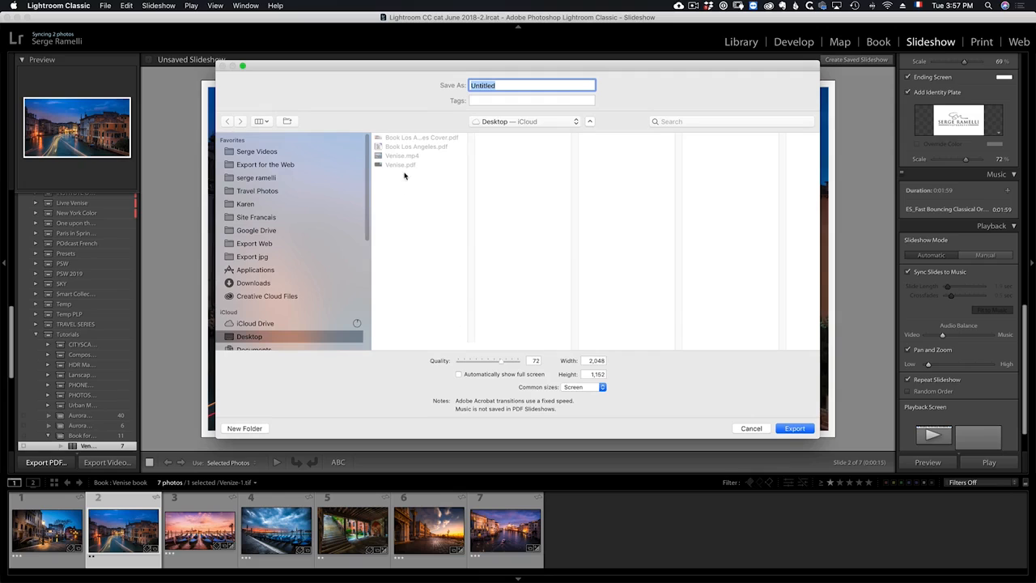
left_click(751, 428)
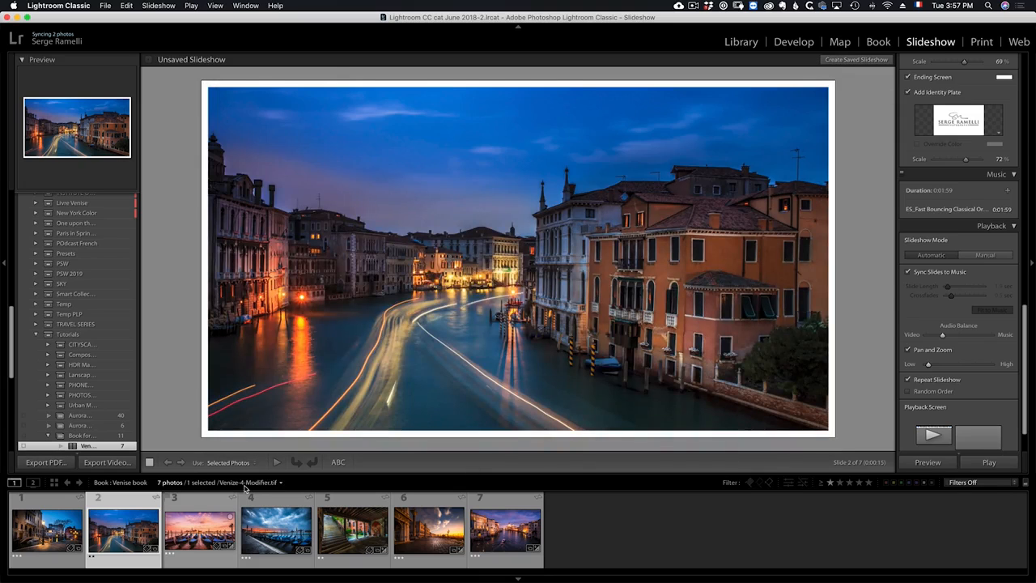
left_click(103, 463)
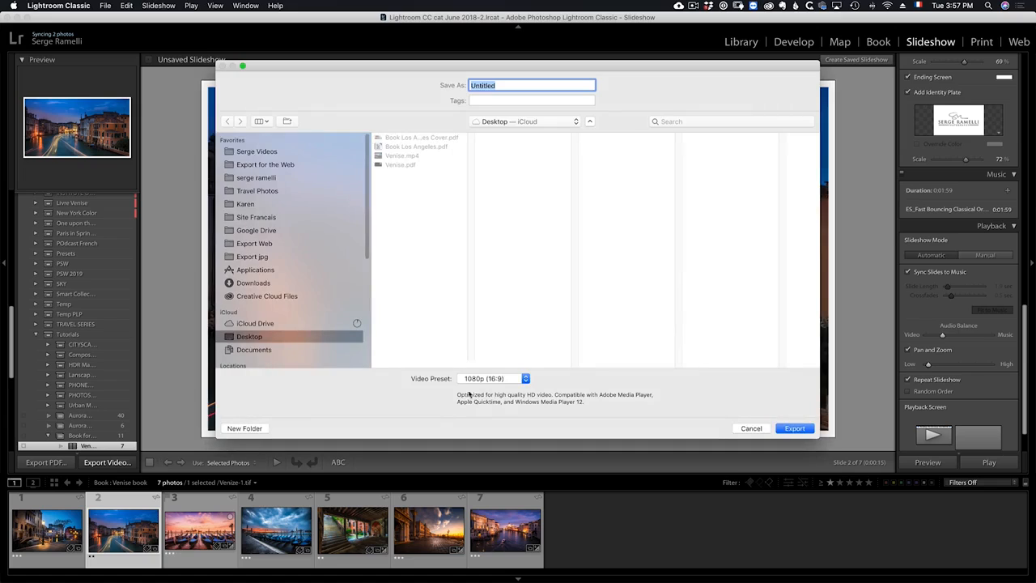
left_click(752, 428)
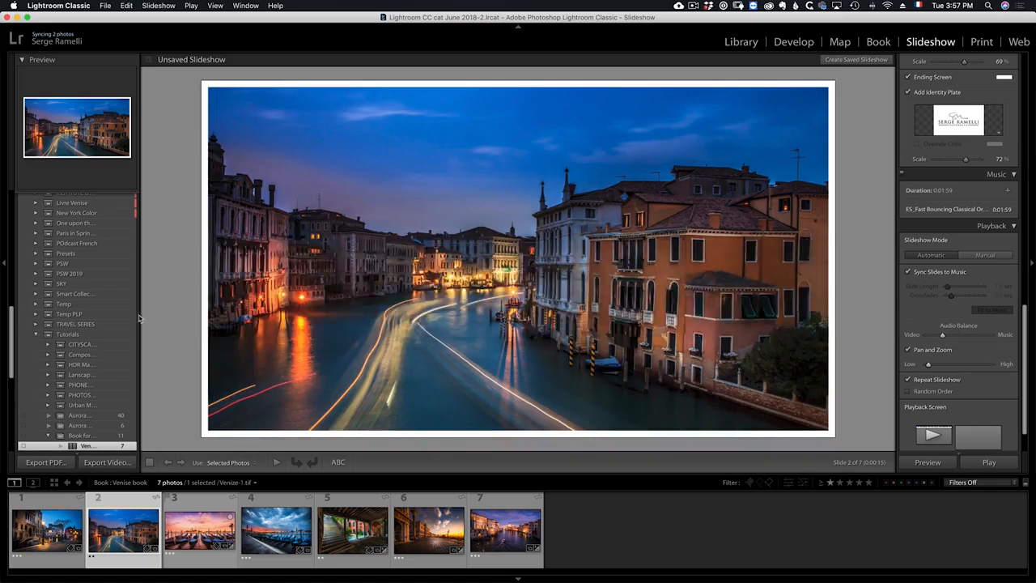
Switch to Finder, open the exported Venise.pdf in Acrobat to check it, then close Acrobat.
key("super+Tab")
left_click(282, 299)
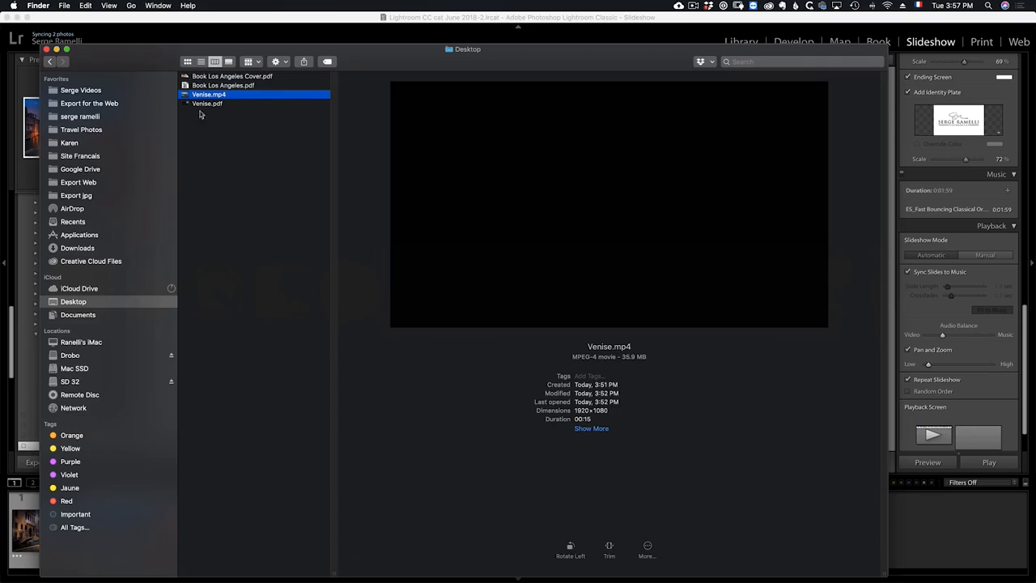
double_click(202, 104)
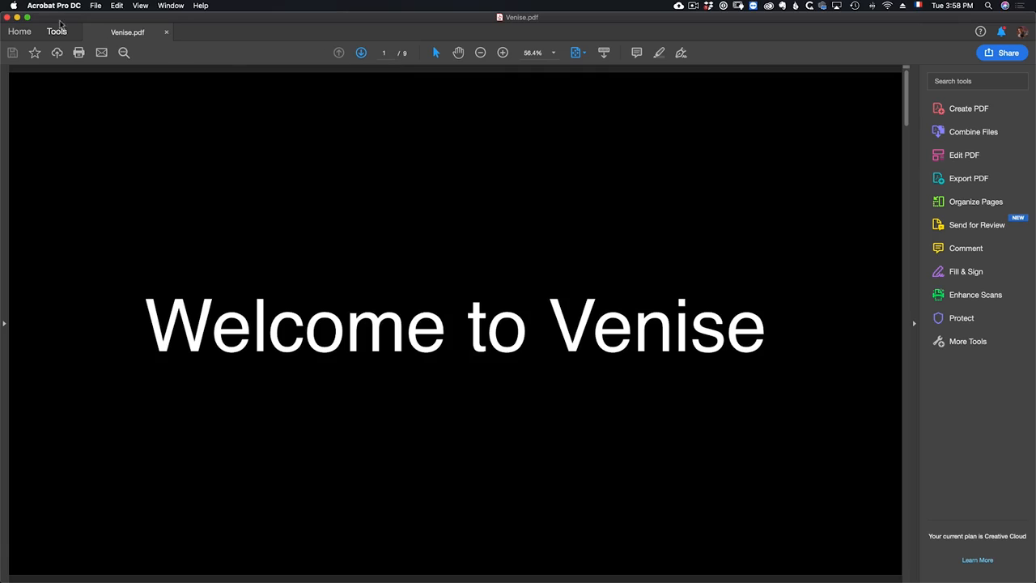
left_click(7, 16)
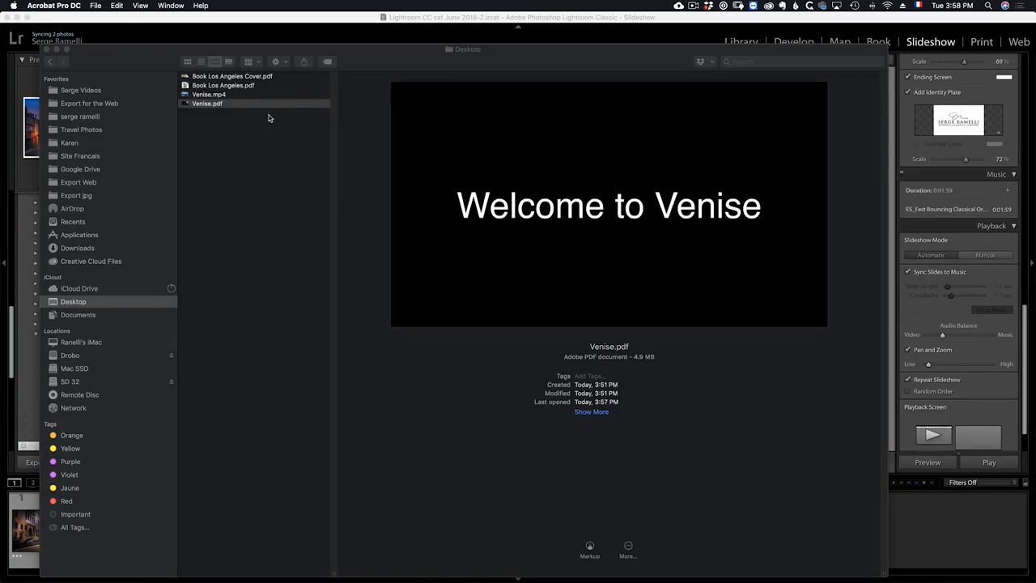
Quick Look Venise.pdf in Finder and page through it from the welcome title to the ending logo.
left_click(227, 103)
key("space")
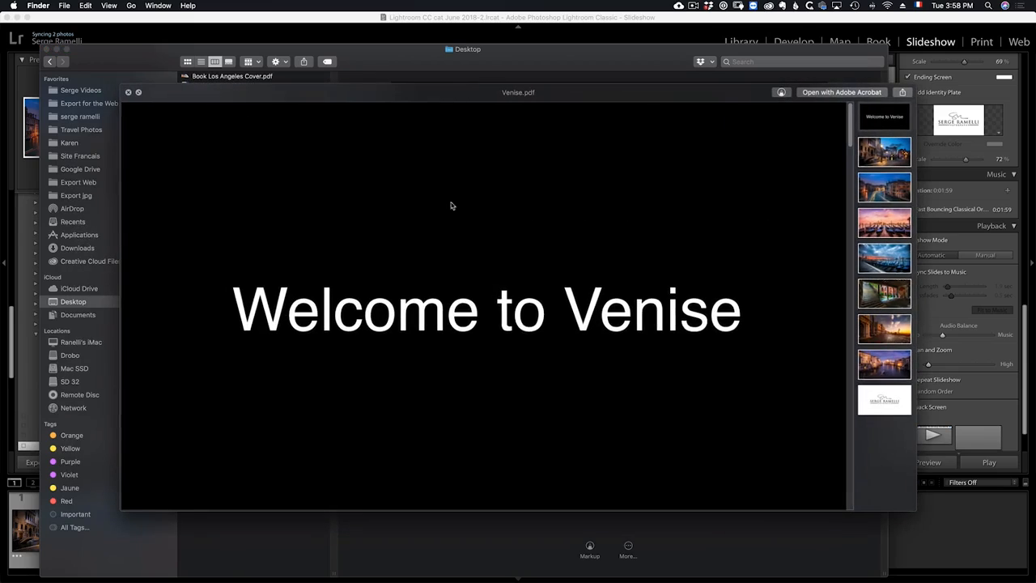
left_click_drag(767, 97, 718, 62)
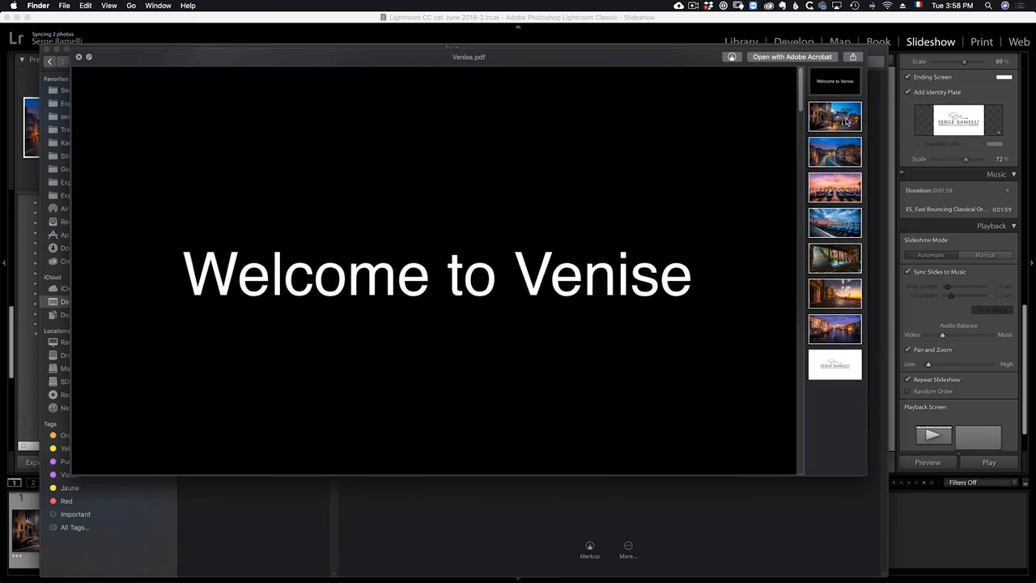
key("Down")
key("Down")
key("Down")
key("Down")
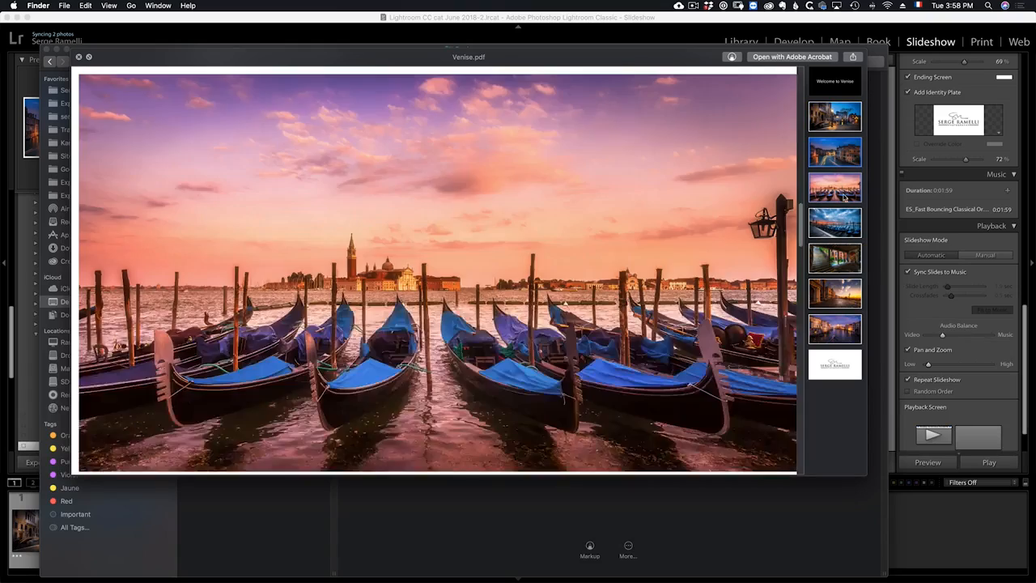
key("Down")
key("Down")
key("Down")
key("Down")
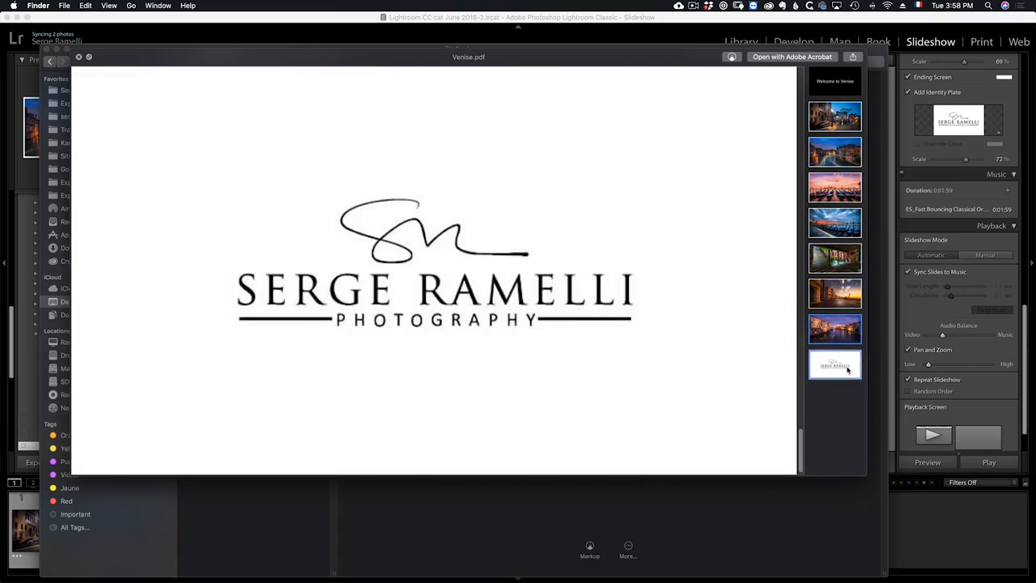
key("space")
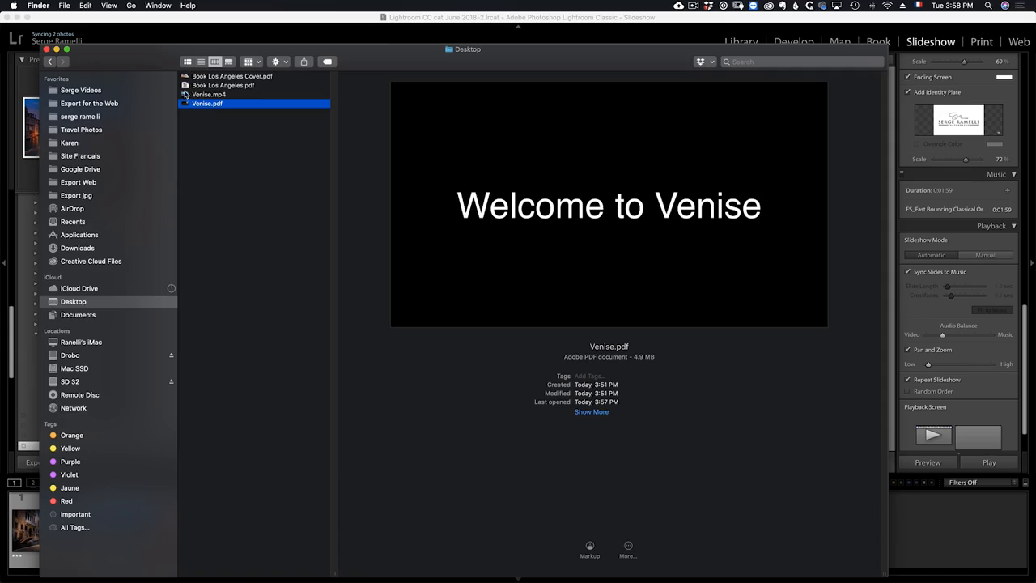
Open Venise.mp4 in QuickTime Player, switch to full screen and play the video.
double_click(184, 94)
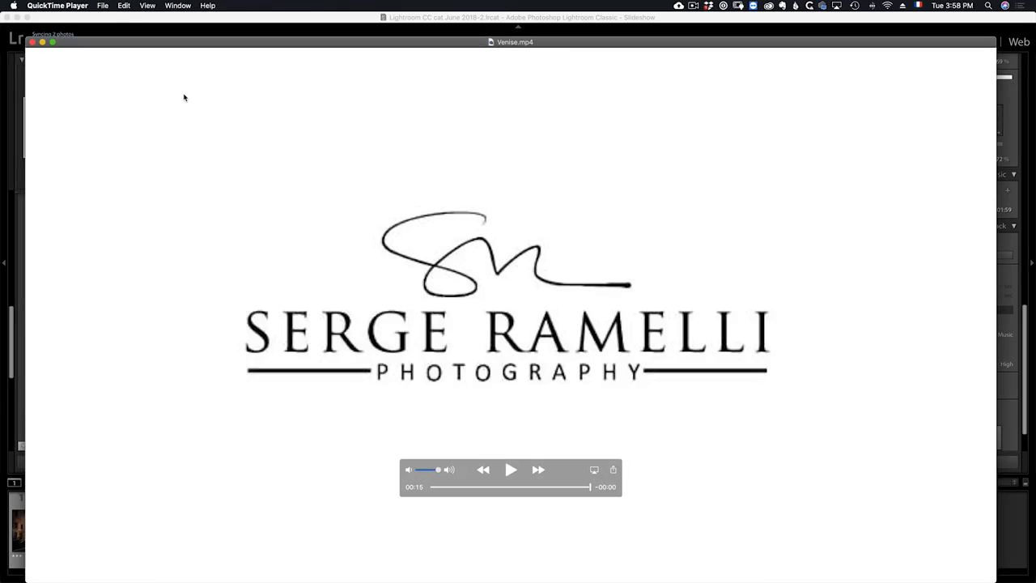
key("ctrl+super+f")
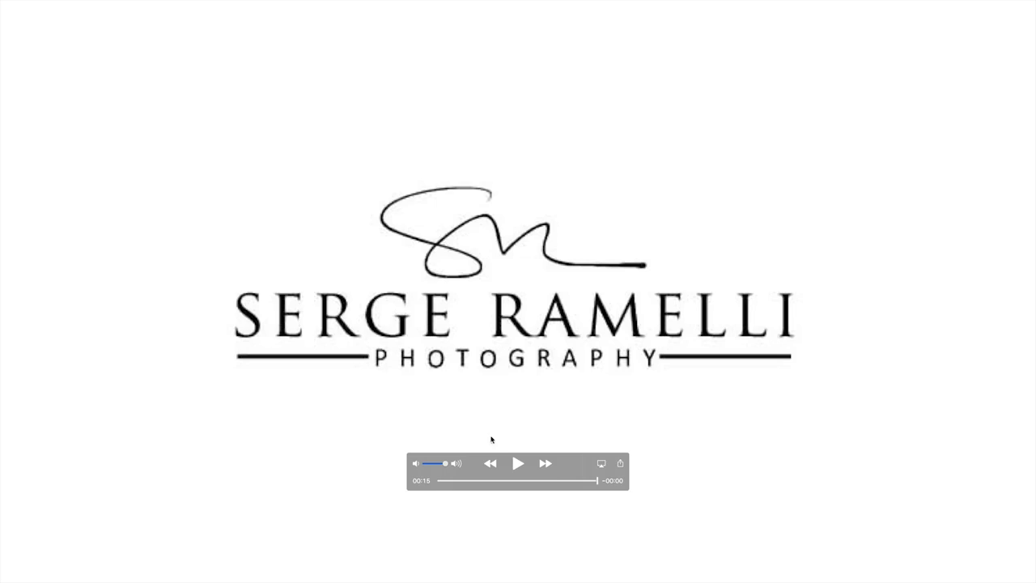
left_click(518, 463)
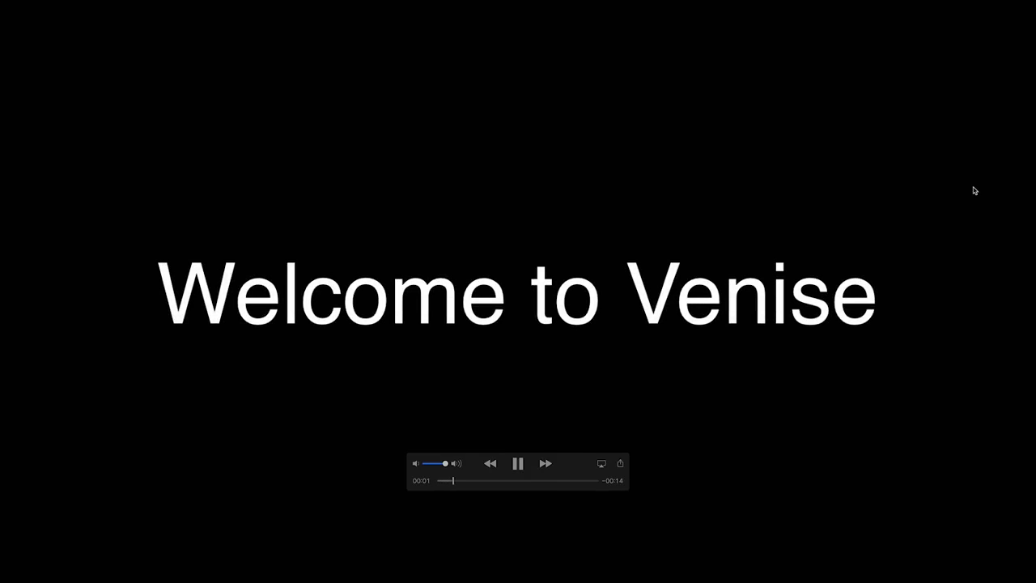